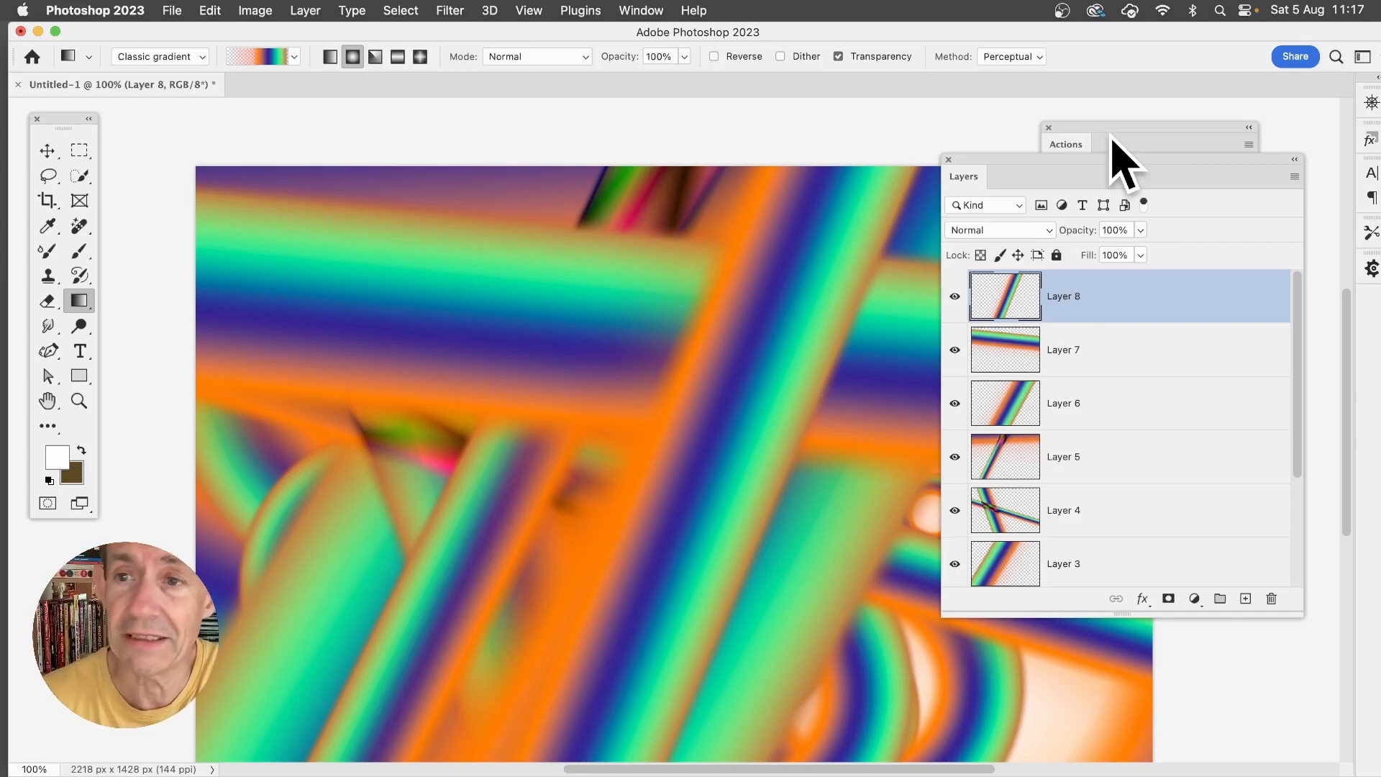
Start recording a new action named Action 1 in Set 1.
left_click(1087, 143)
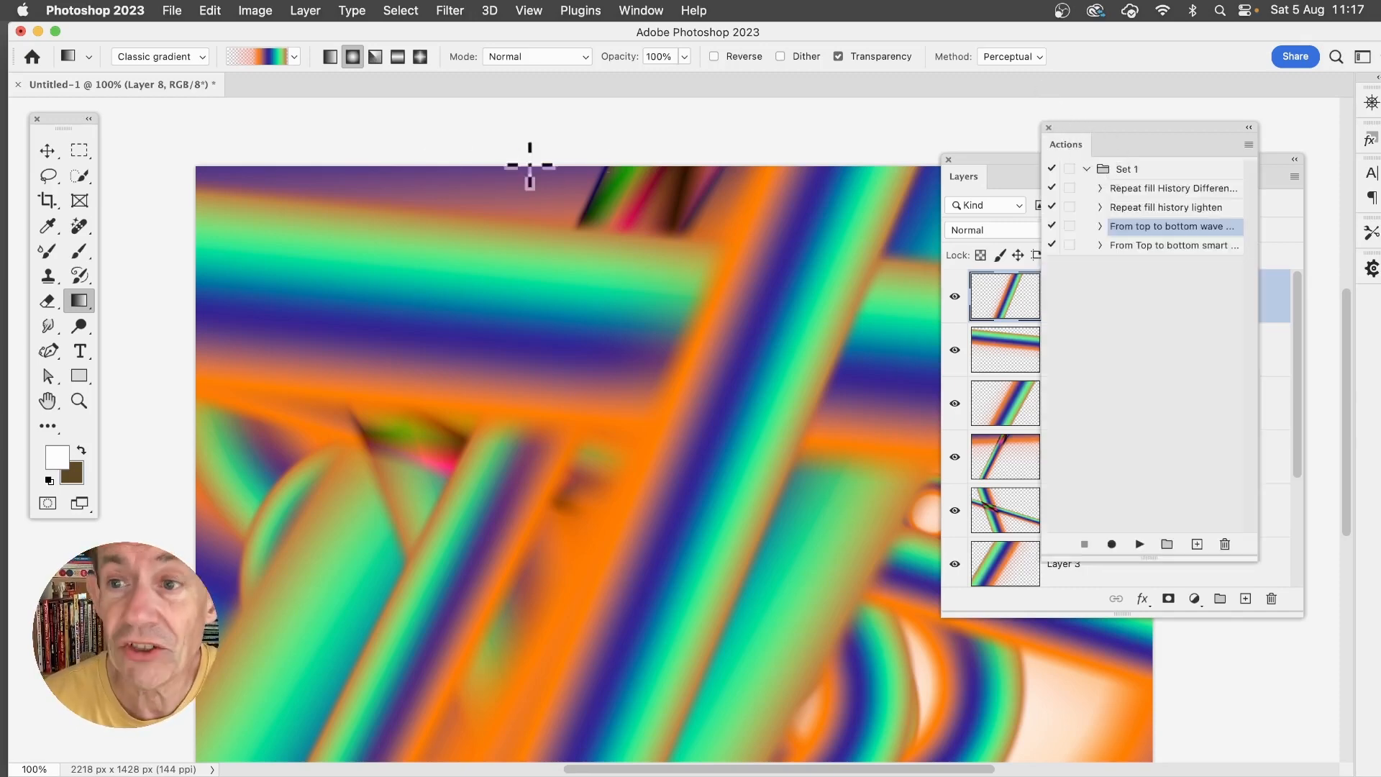
left_click(1126, 316)
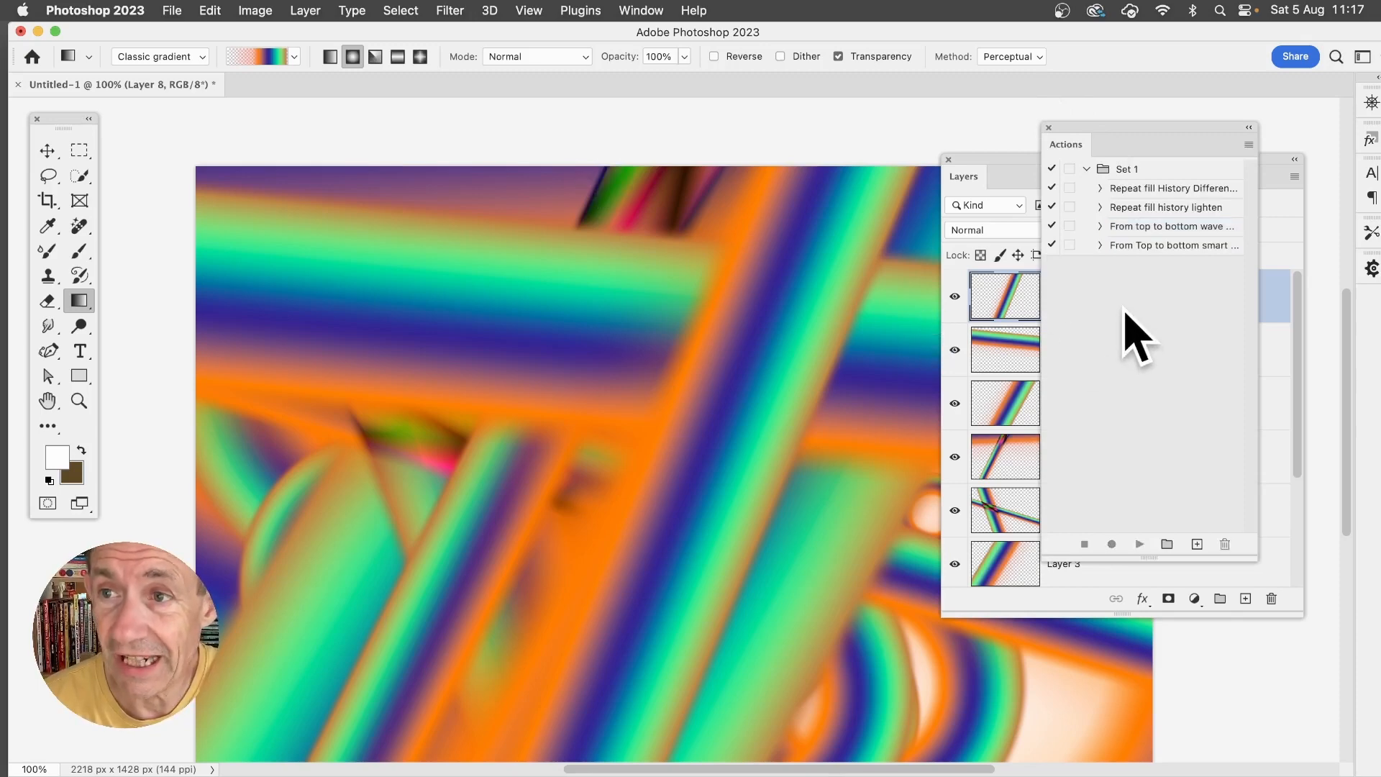
left_click_drag(1164, 132, 978, 112)
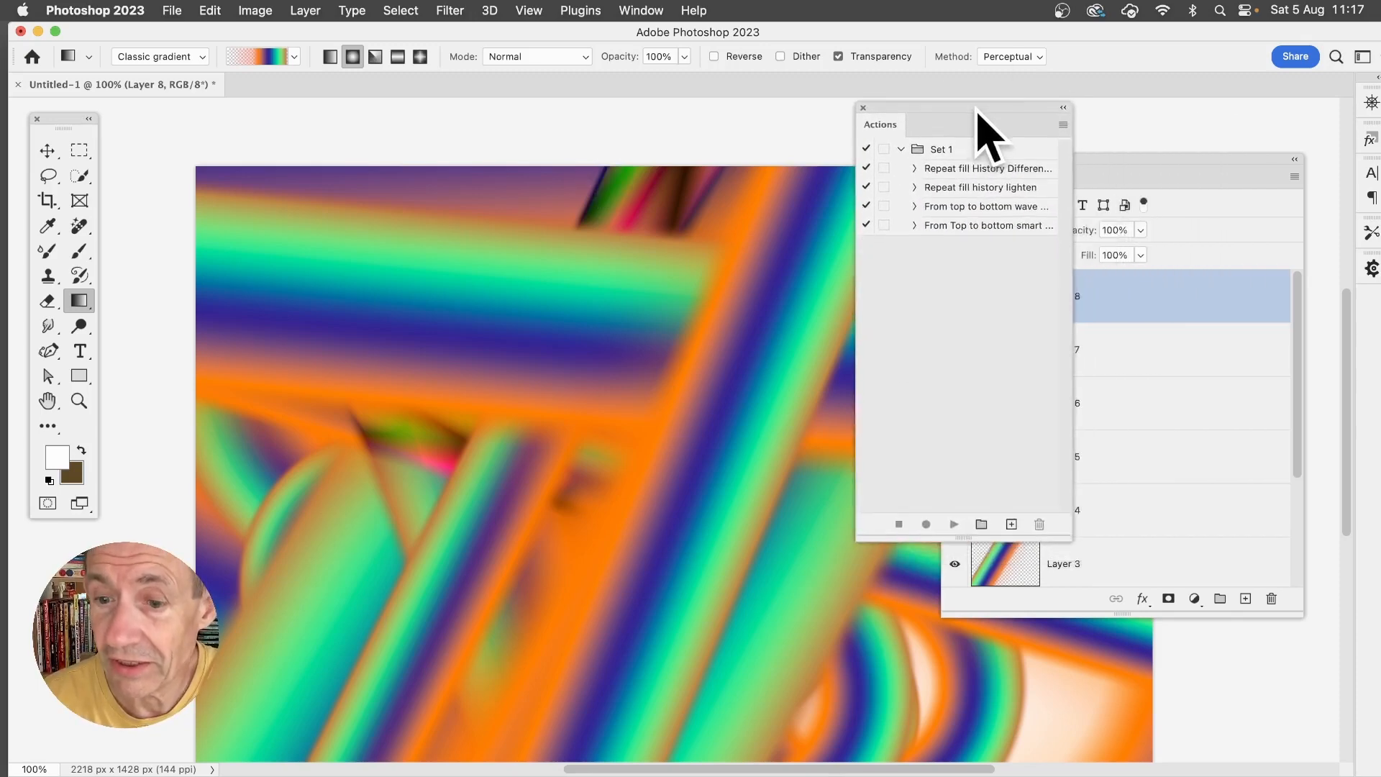
left_click(1012, 525)
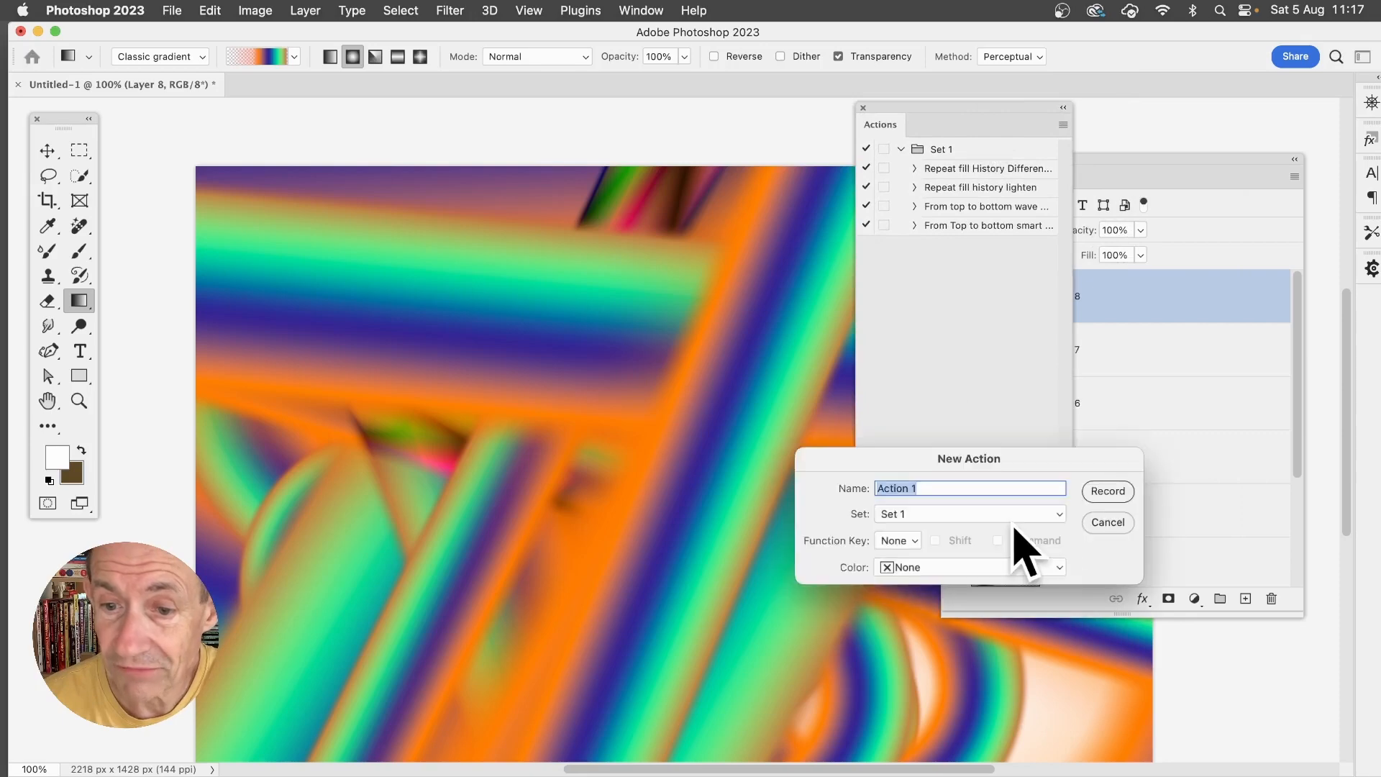
left_click(1106, 495)
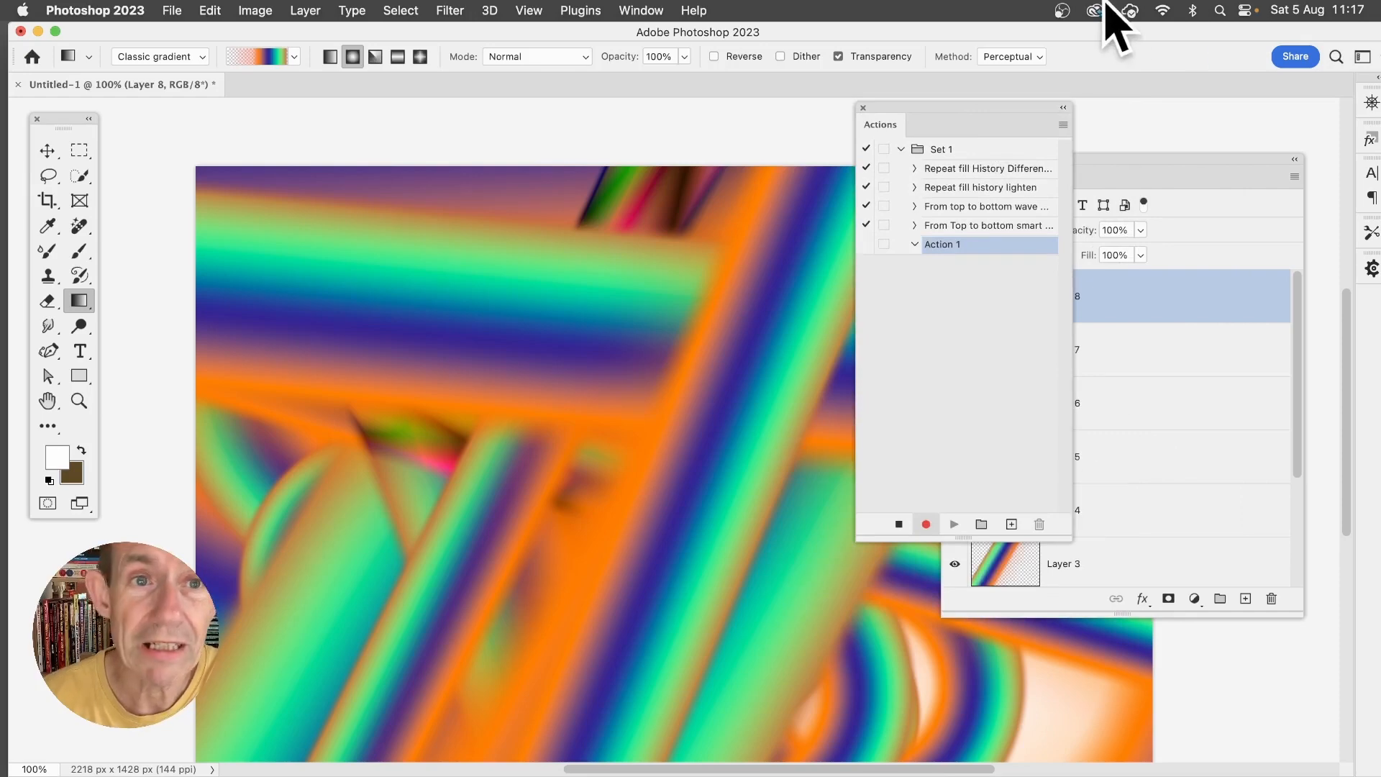
Apply the Wave distortion filter to Layer 8 with the maximum wavelength set to 152.
left_click(450, 10)
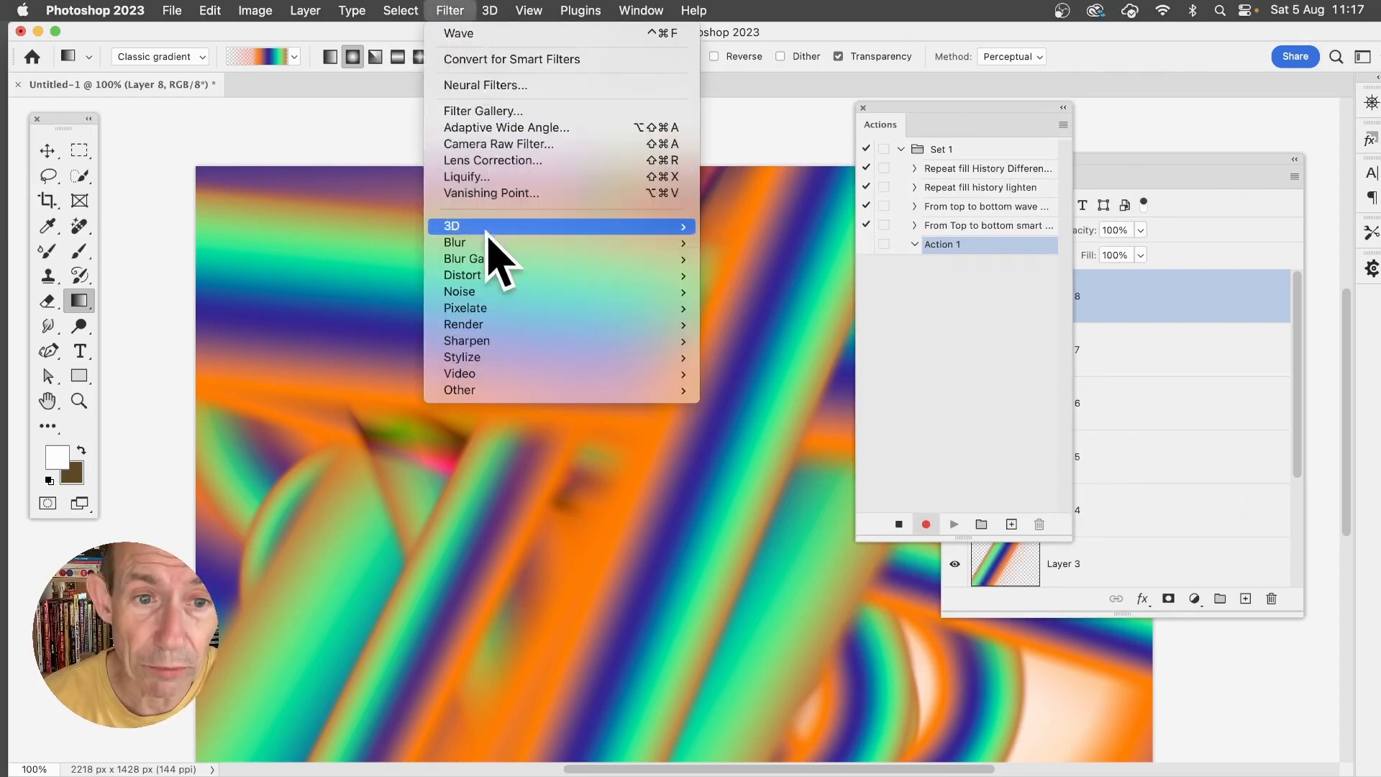
mouse_move(490, 275)
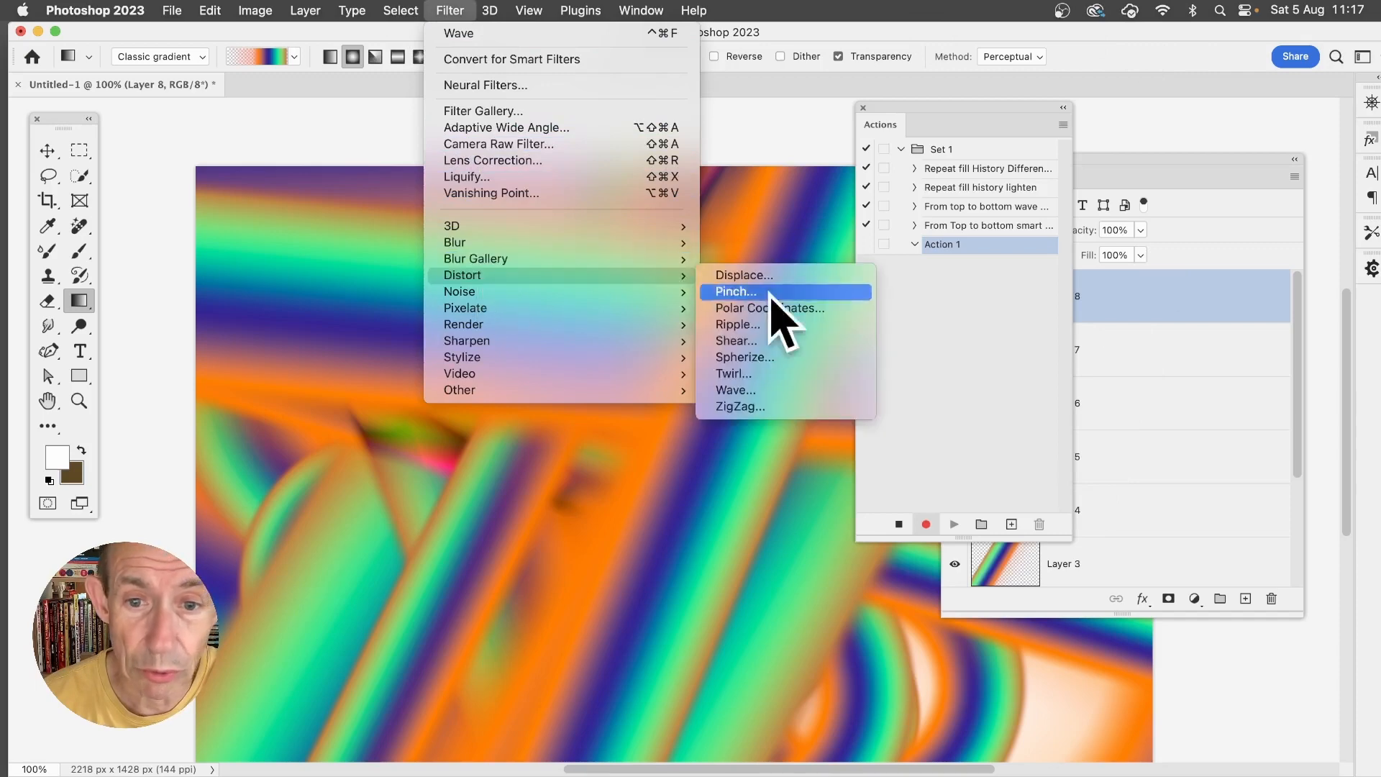
left_click(787, 400)
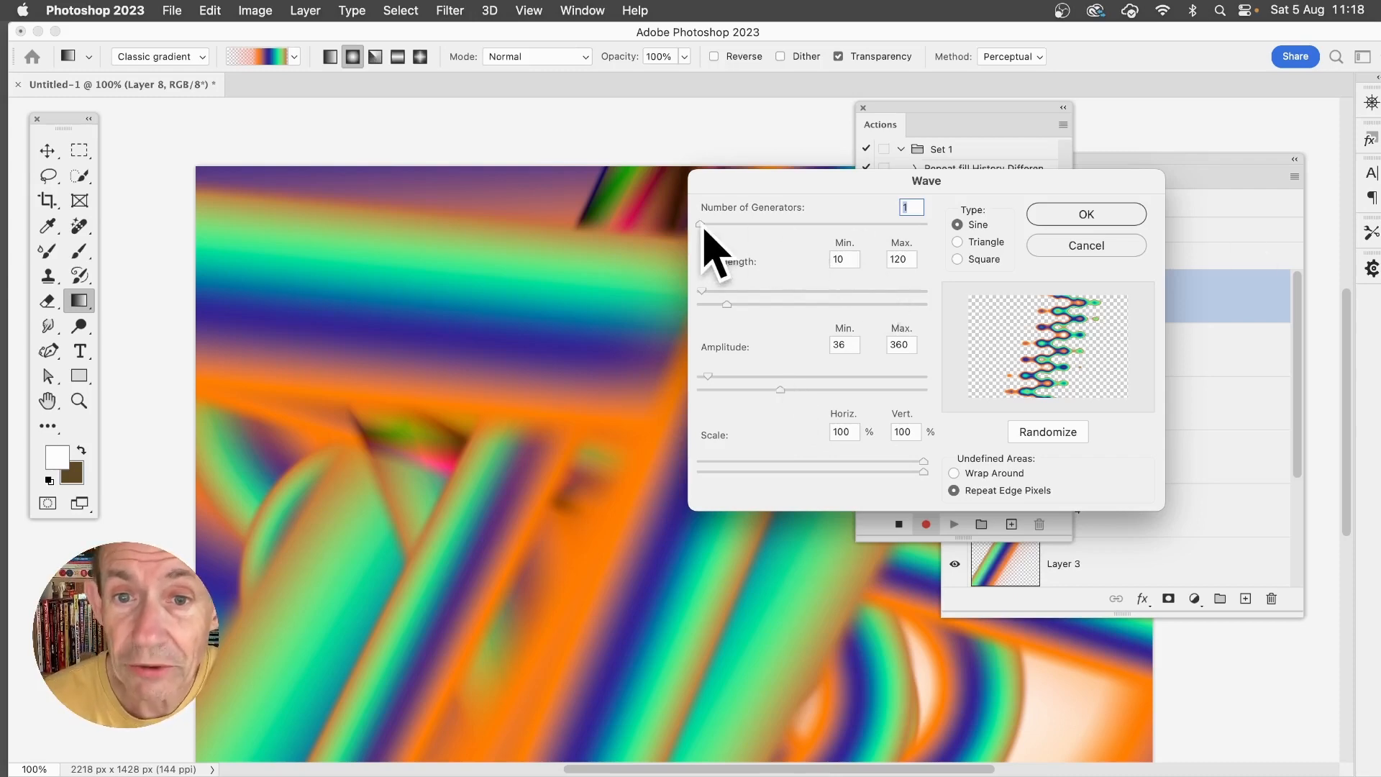
left_click_drag(727, 305, 735, 305)
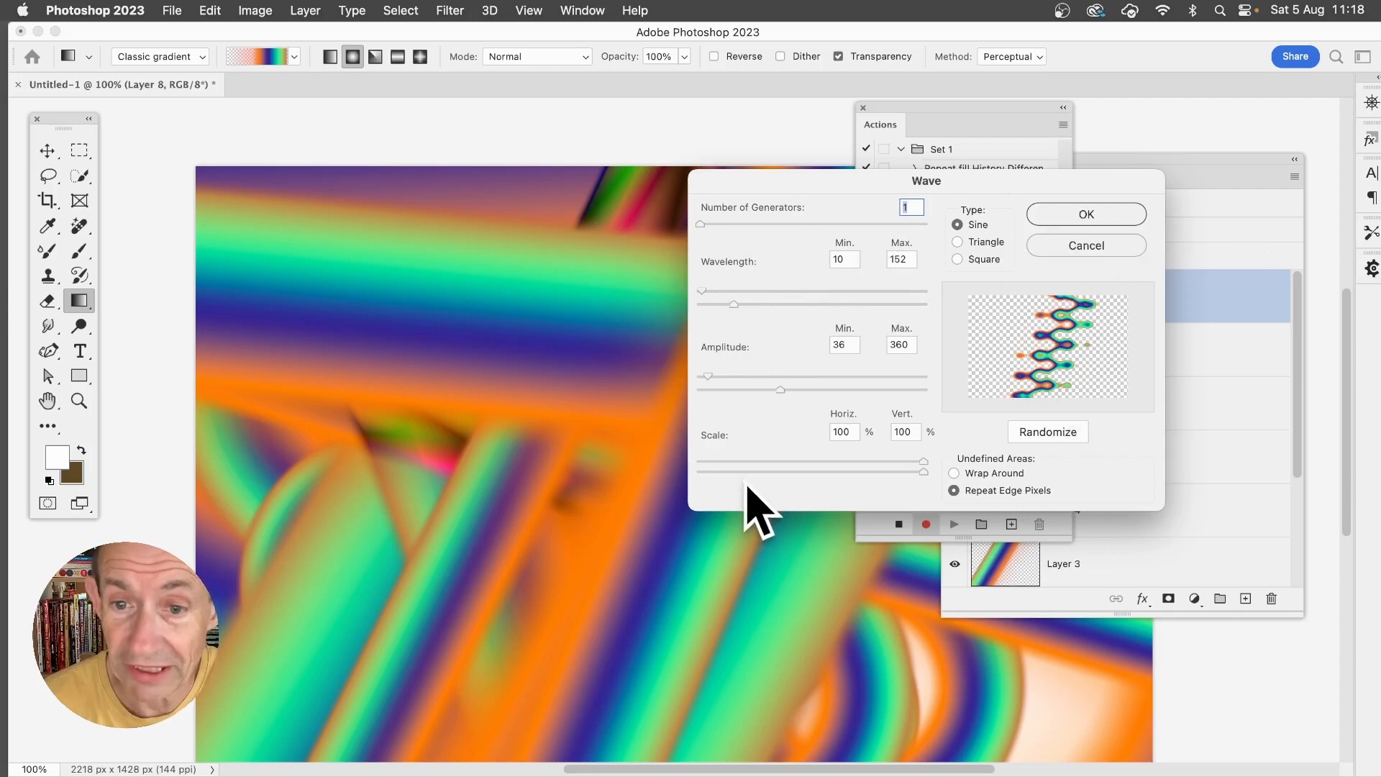
left_click(1102, 216)
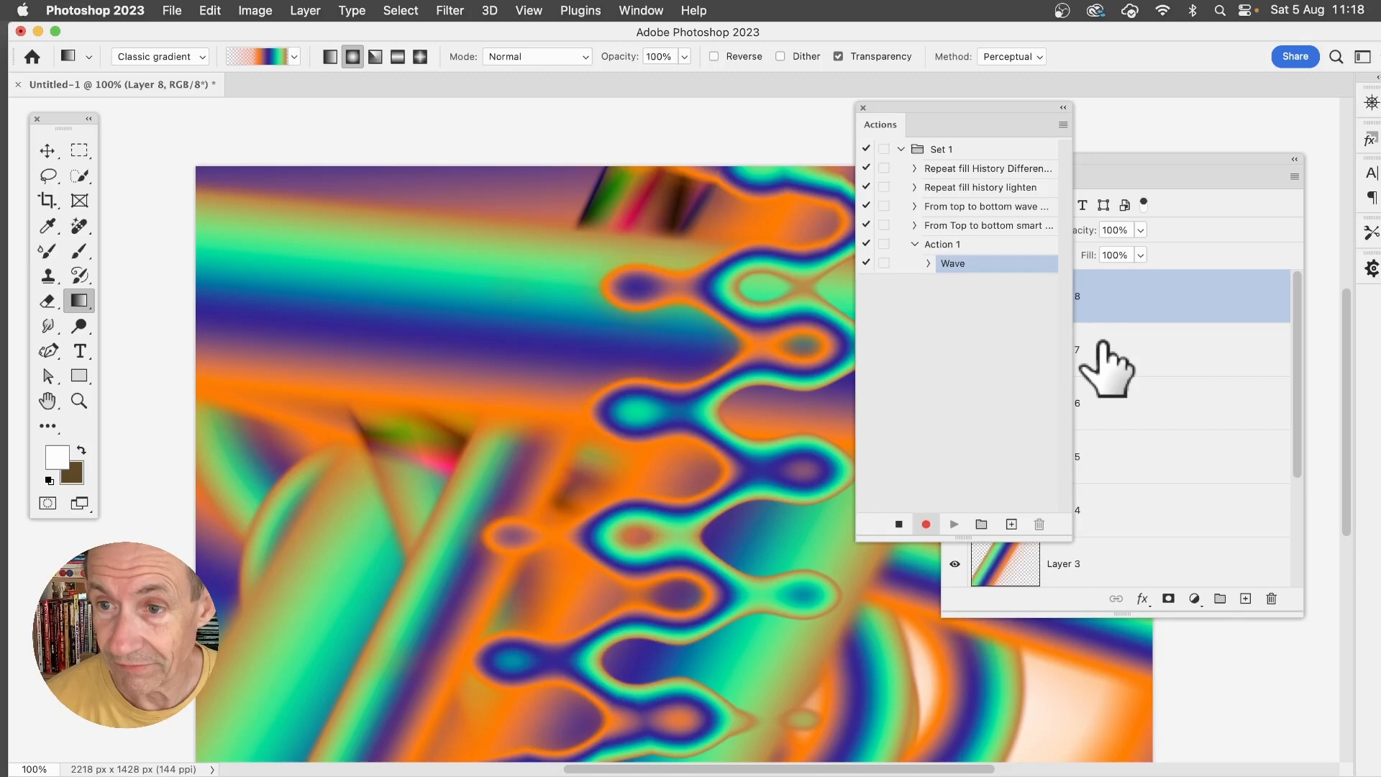
Record selecting the layer below Layer 8 and stop recording the action.
key("alt+bracketleft")
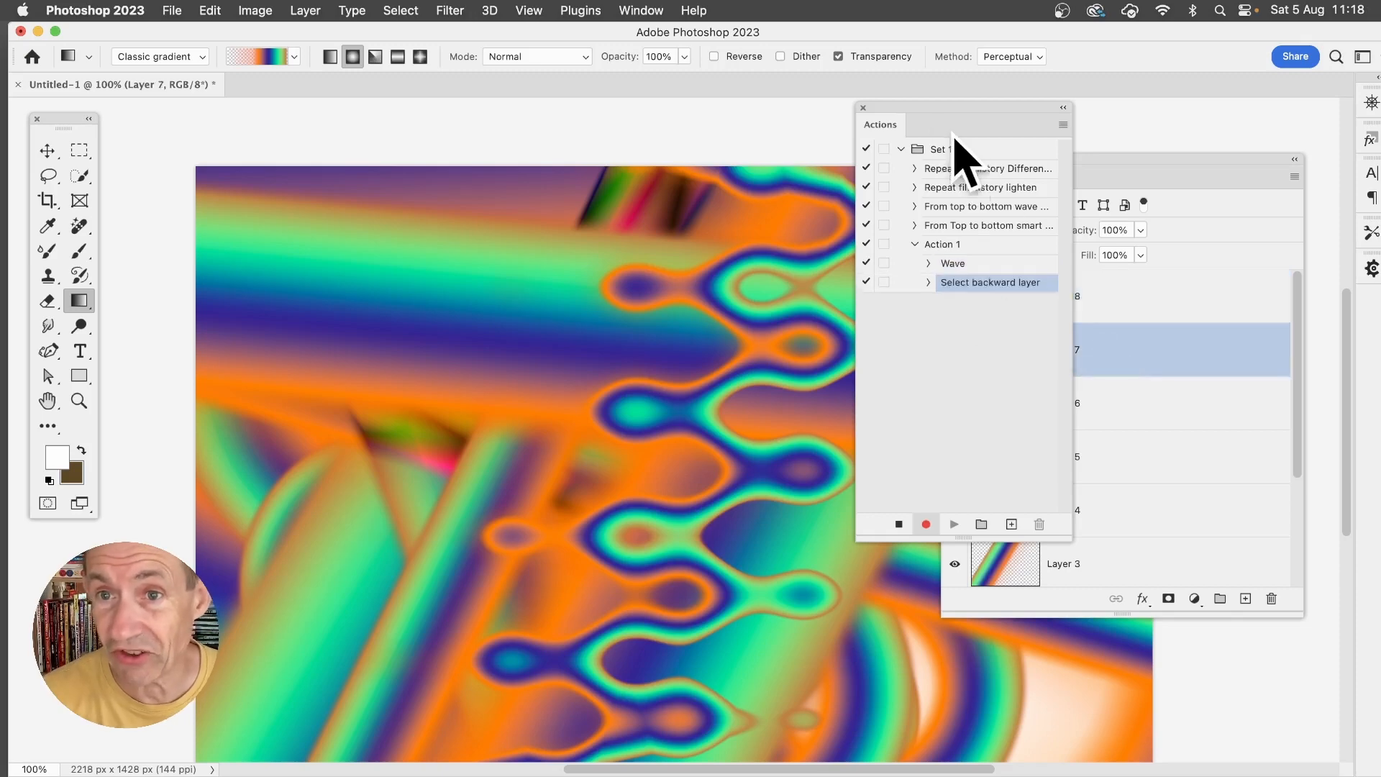
left_click_drag(943, 110, 839, 107)
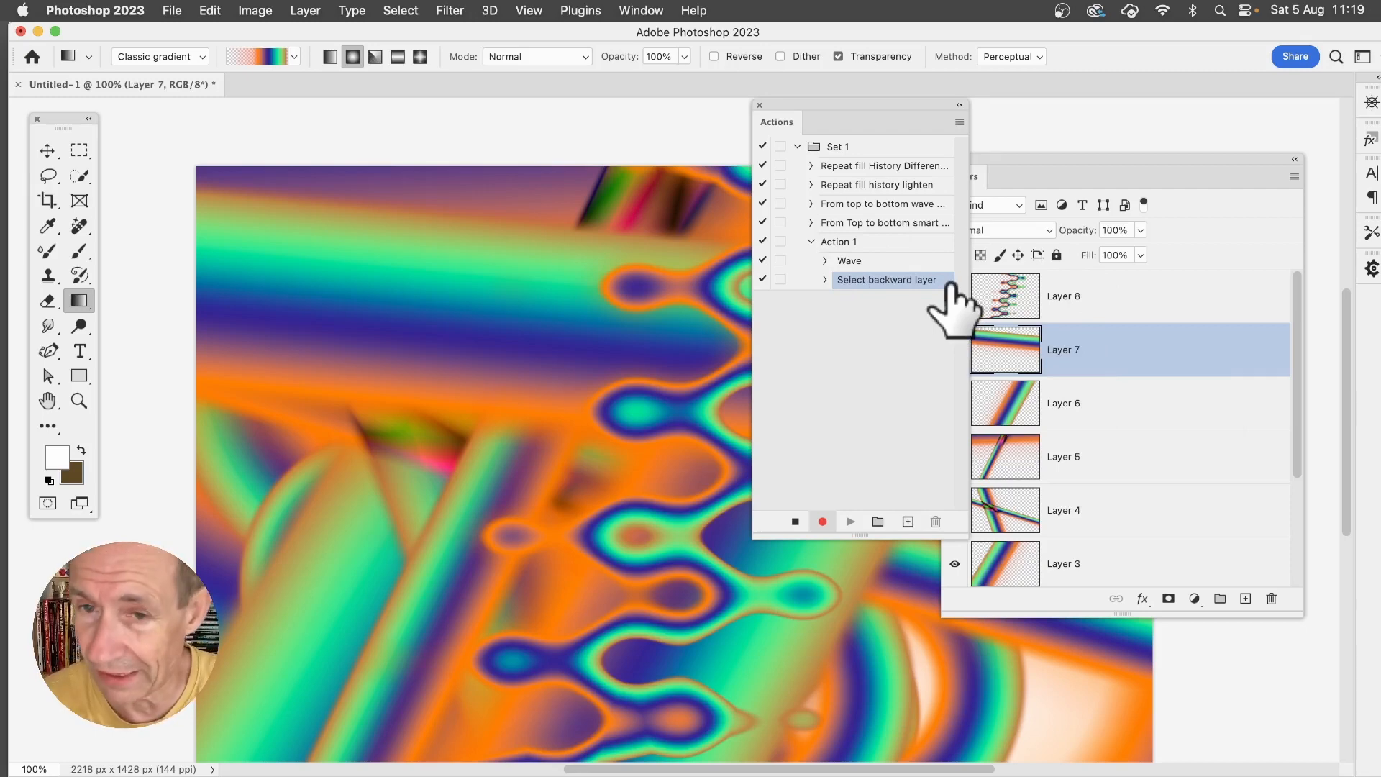
left_click(796, 522)
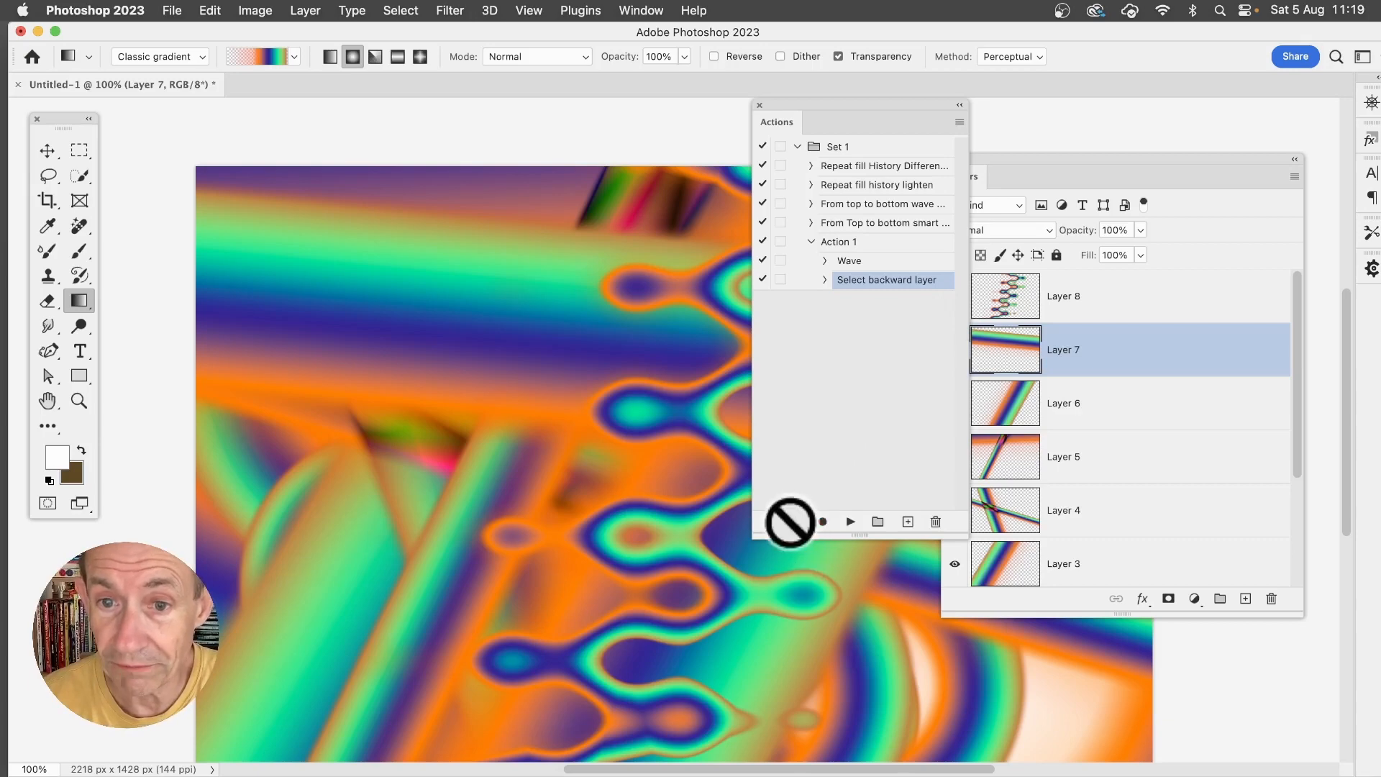
Collapse the recorded action and rename it as Top to Bottom Wave.
left_click(811, 242)
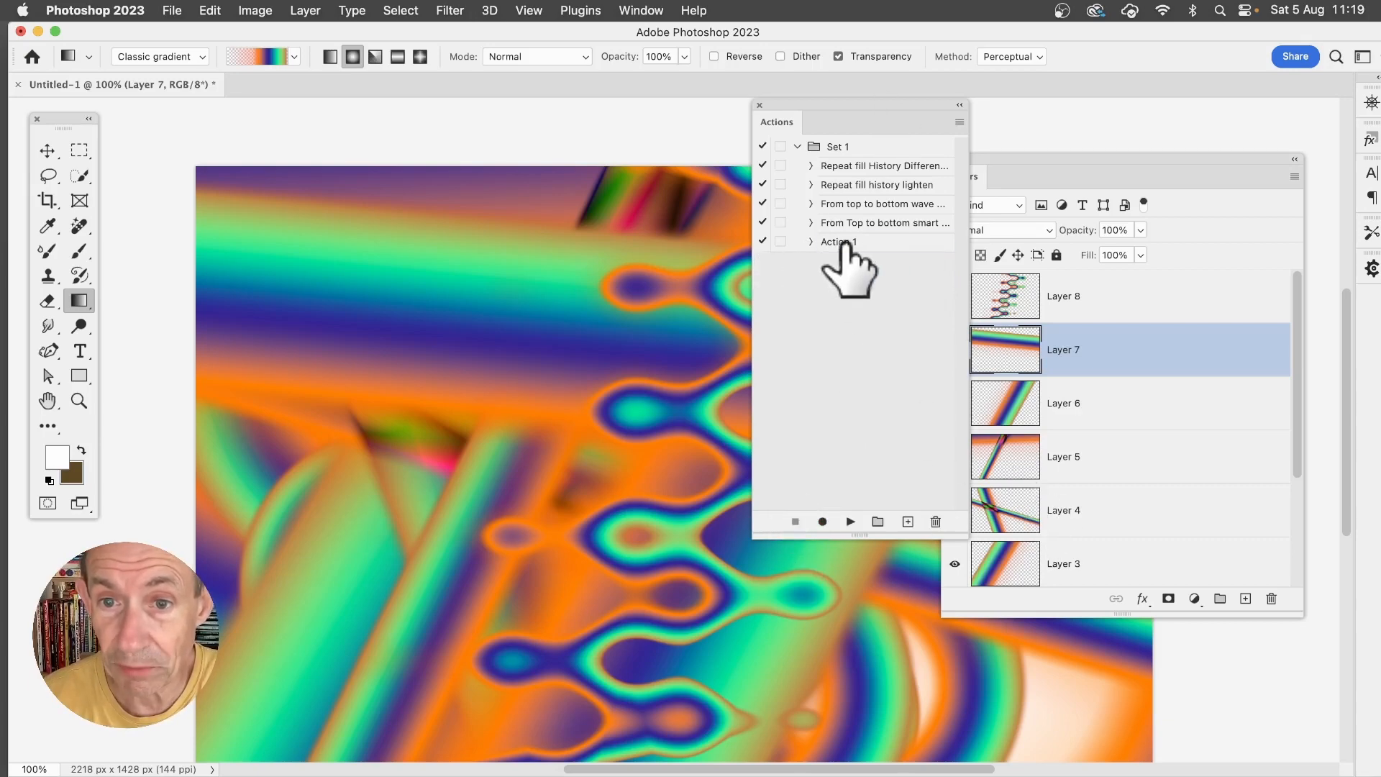
double_click(839, 242)
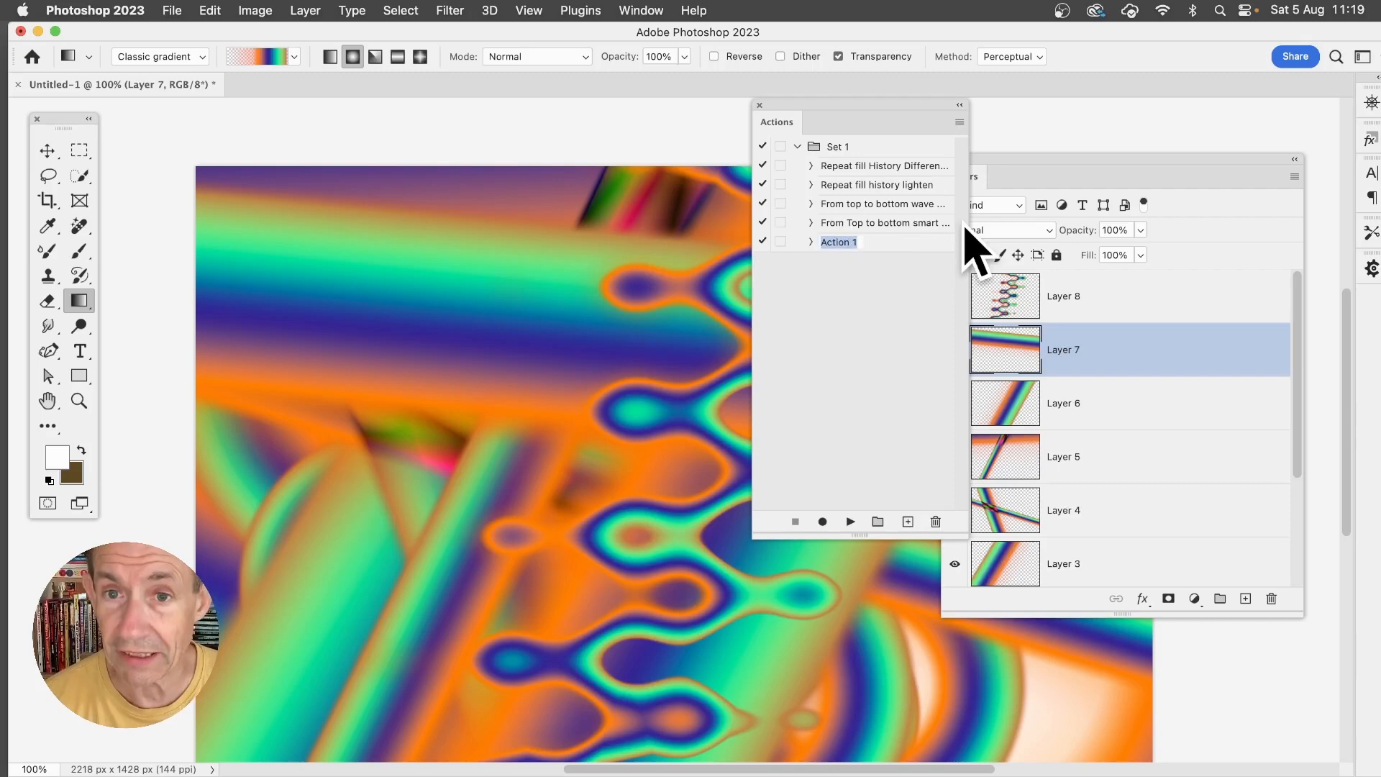
type("T")
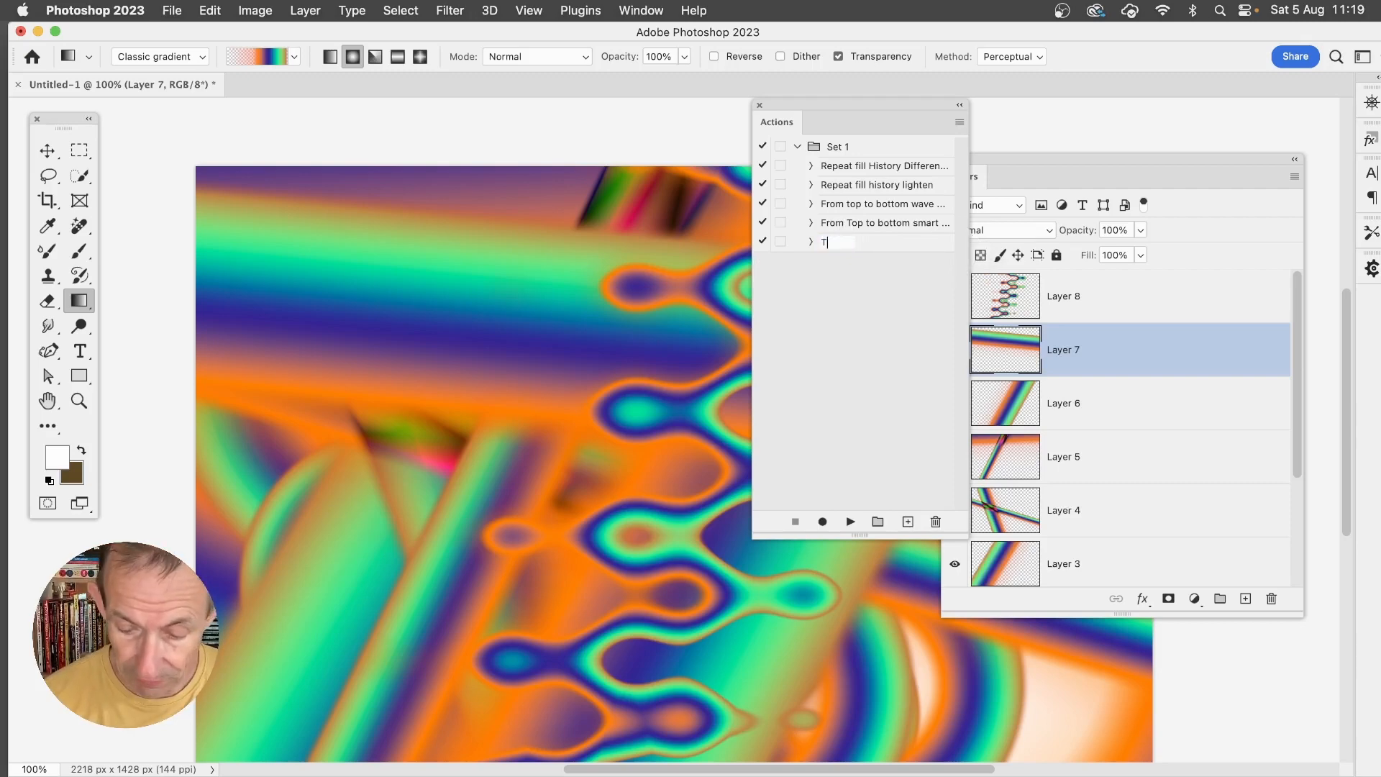
type("op to Bo")
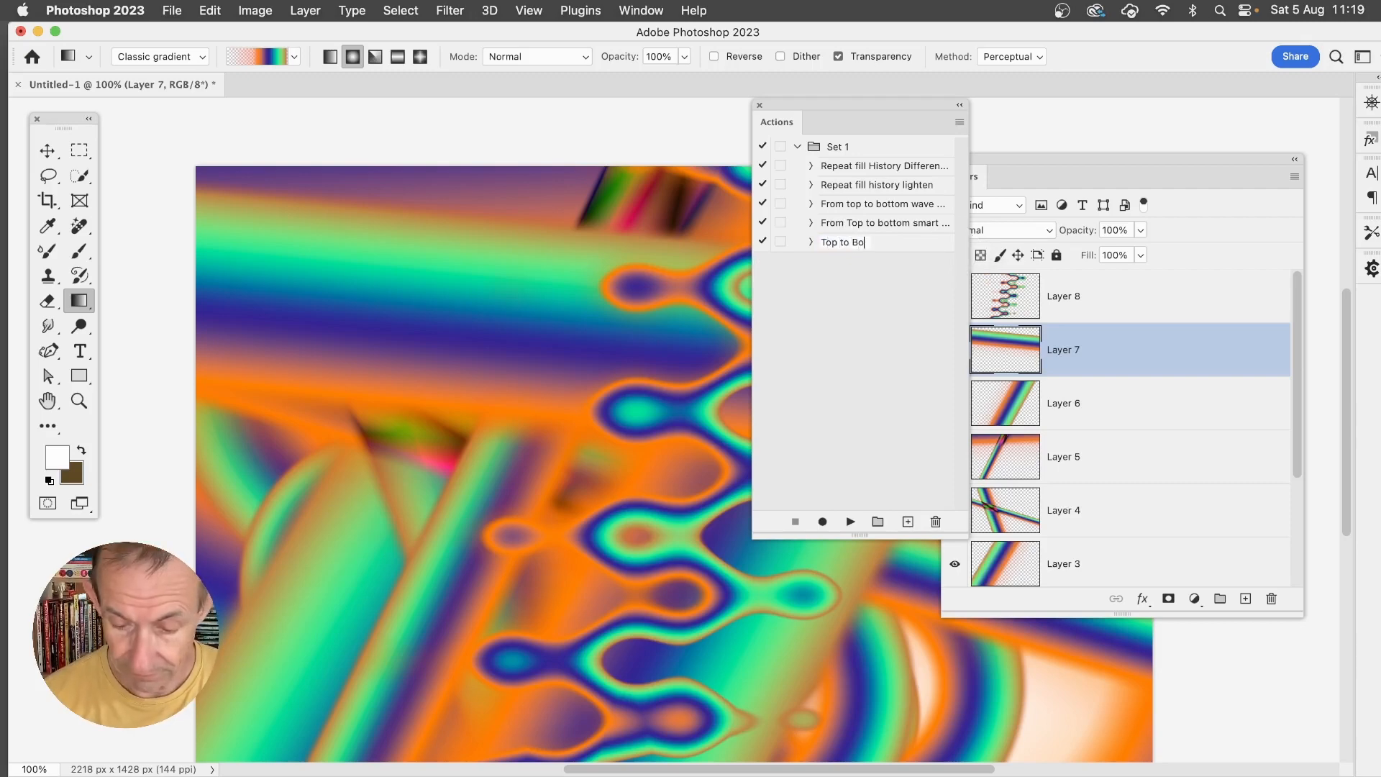
type("ttom Wave")
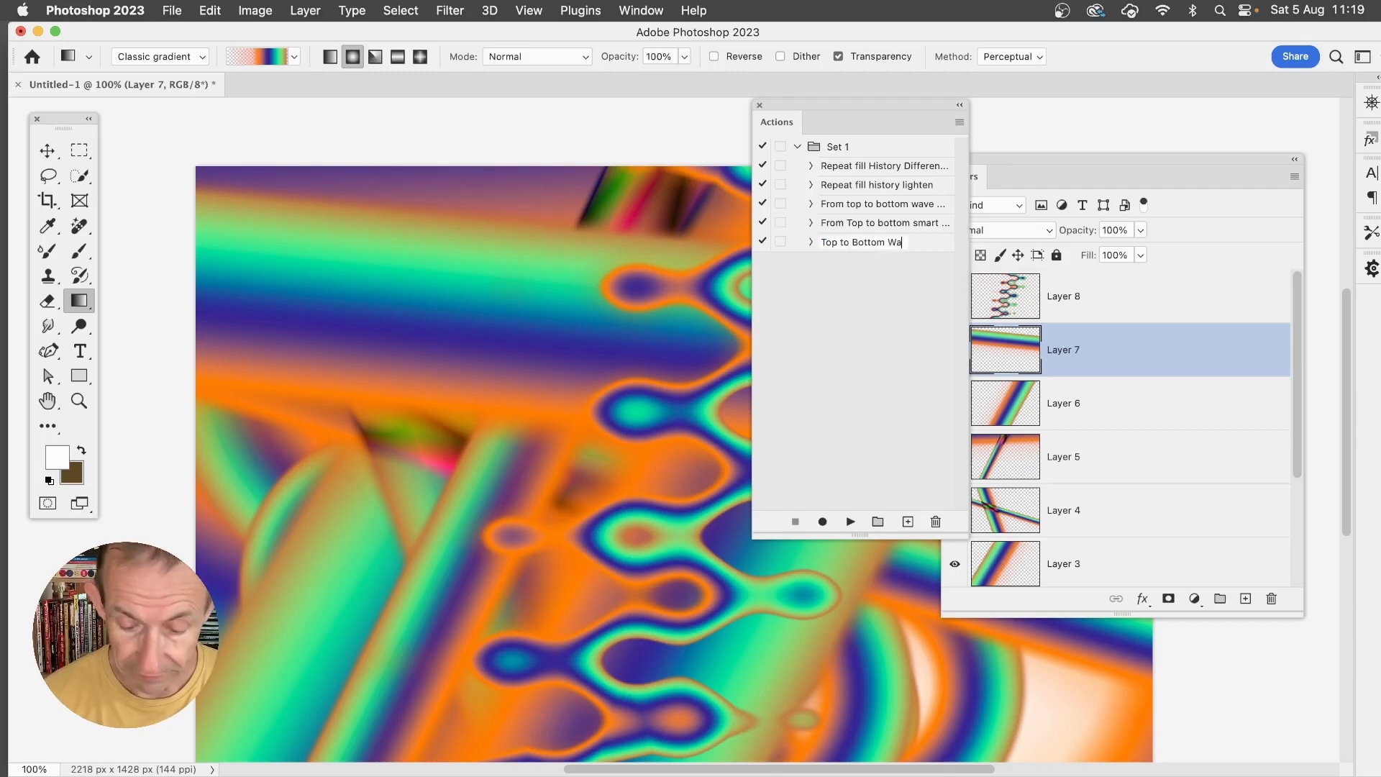
left_click(871, 333)
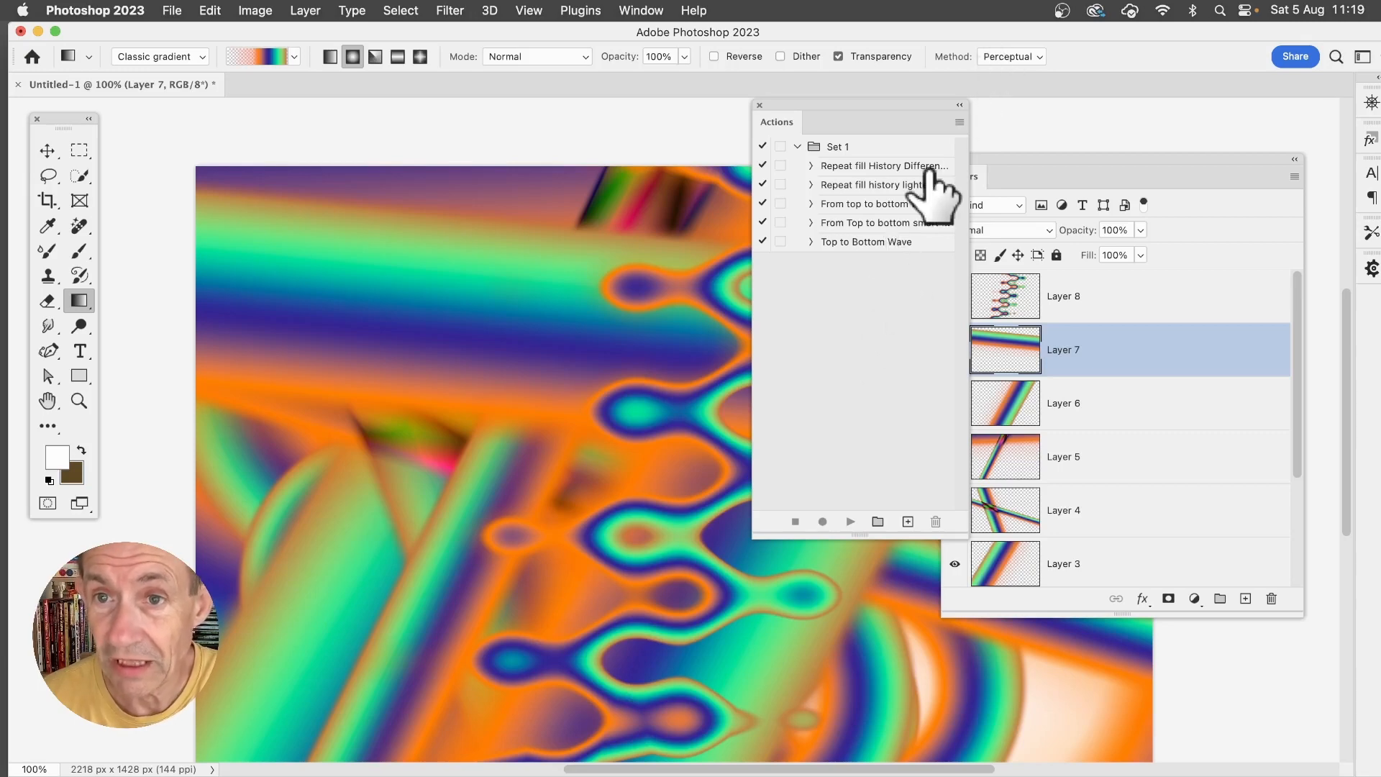
Switch the actions to Button Mode and run Top to Bottom Wave on each layer from Layer 7 down to the Background.
left_click(960, 122)
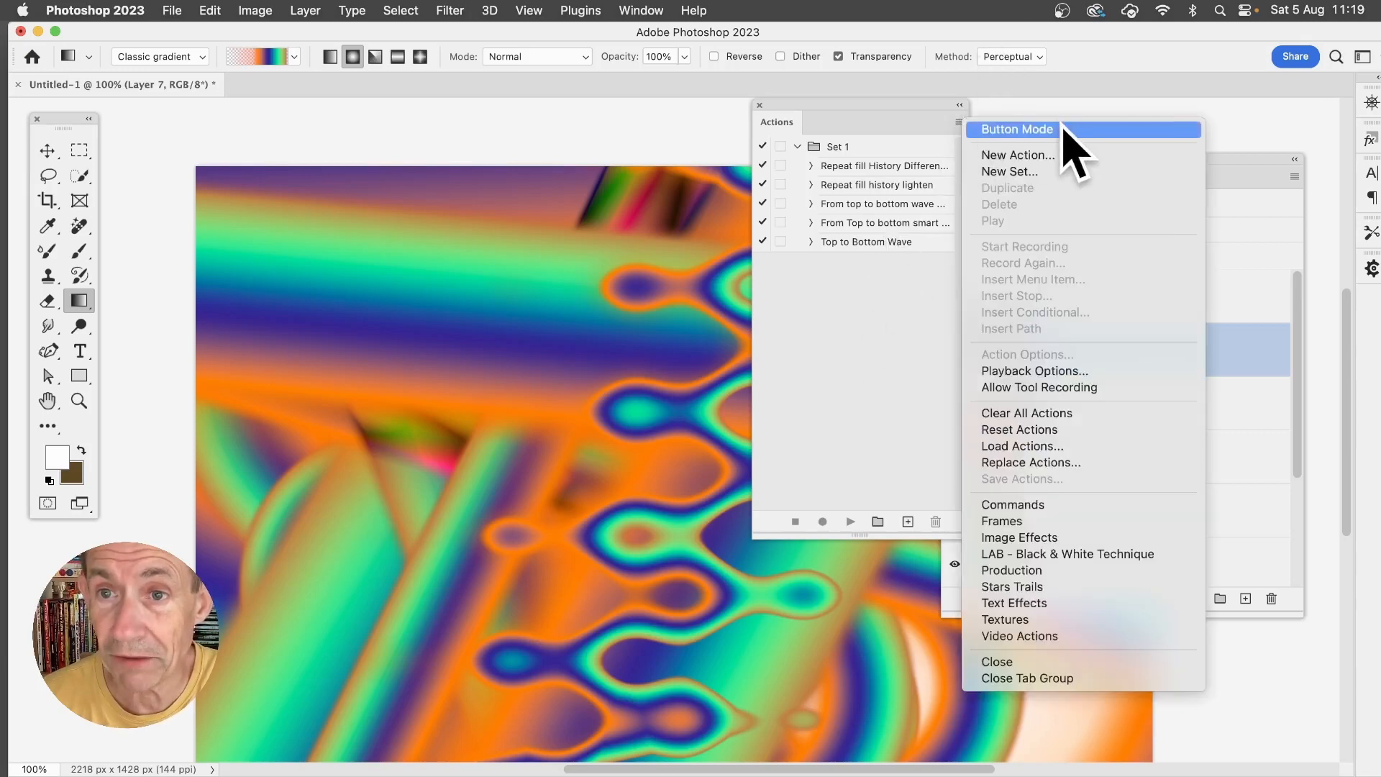
left_click(1017, 130)
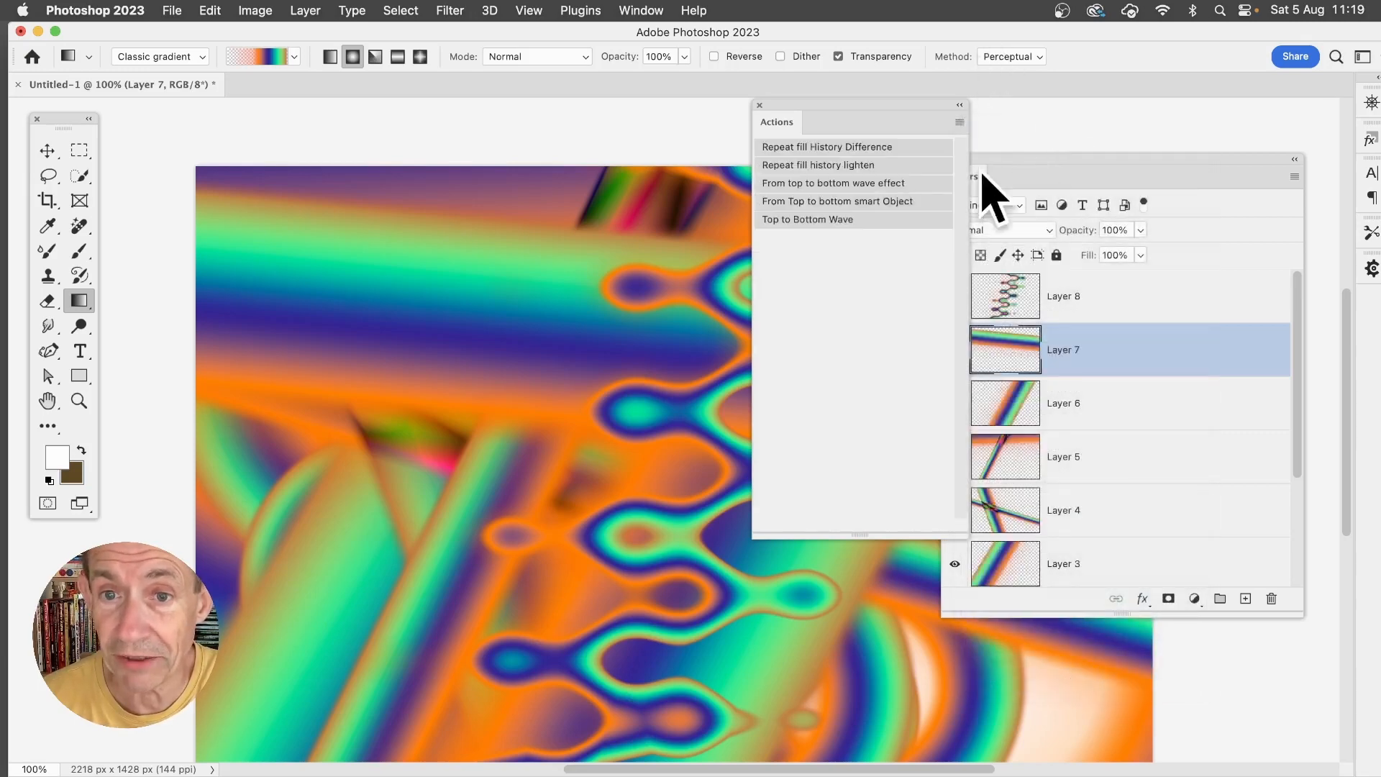
left_click(818, 220)
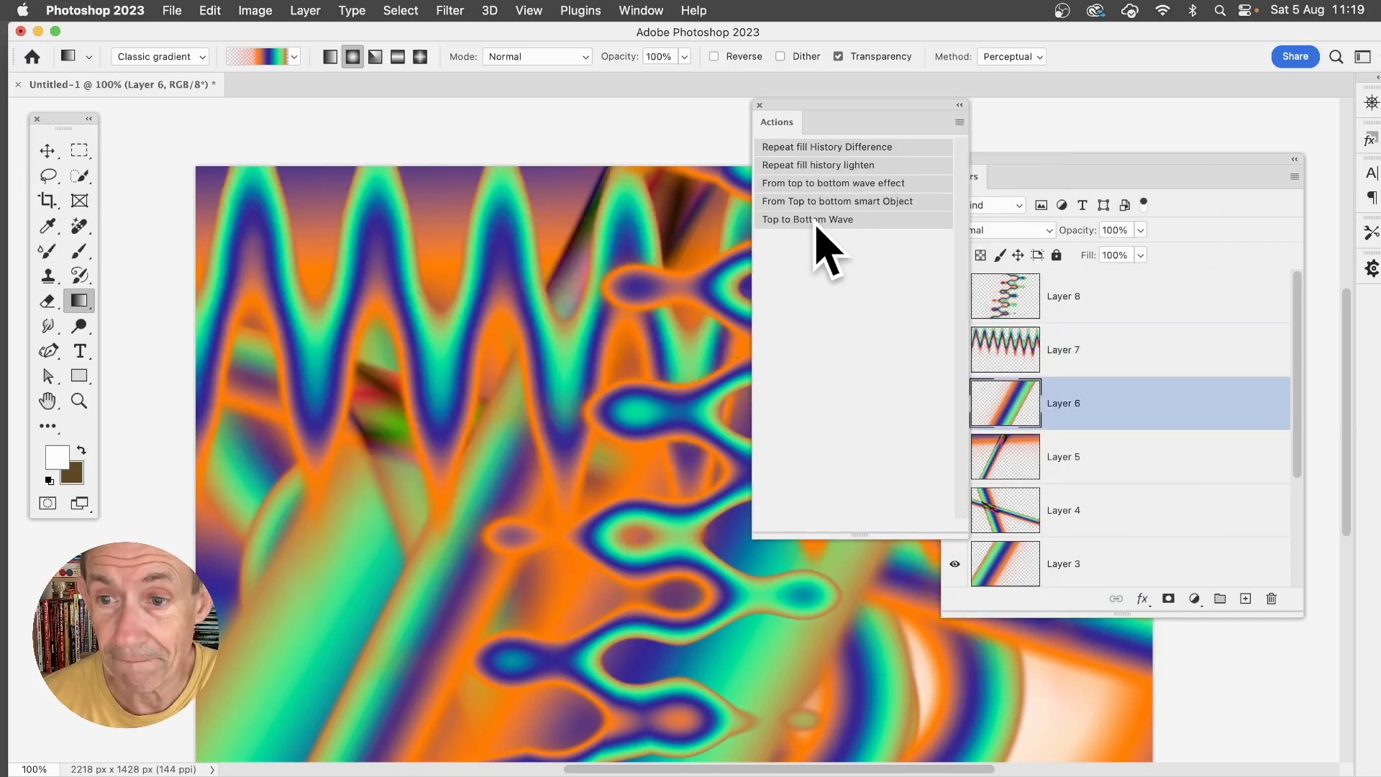
left_click(816, 222)
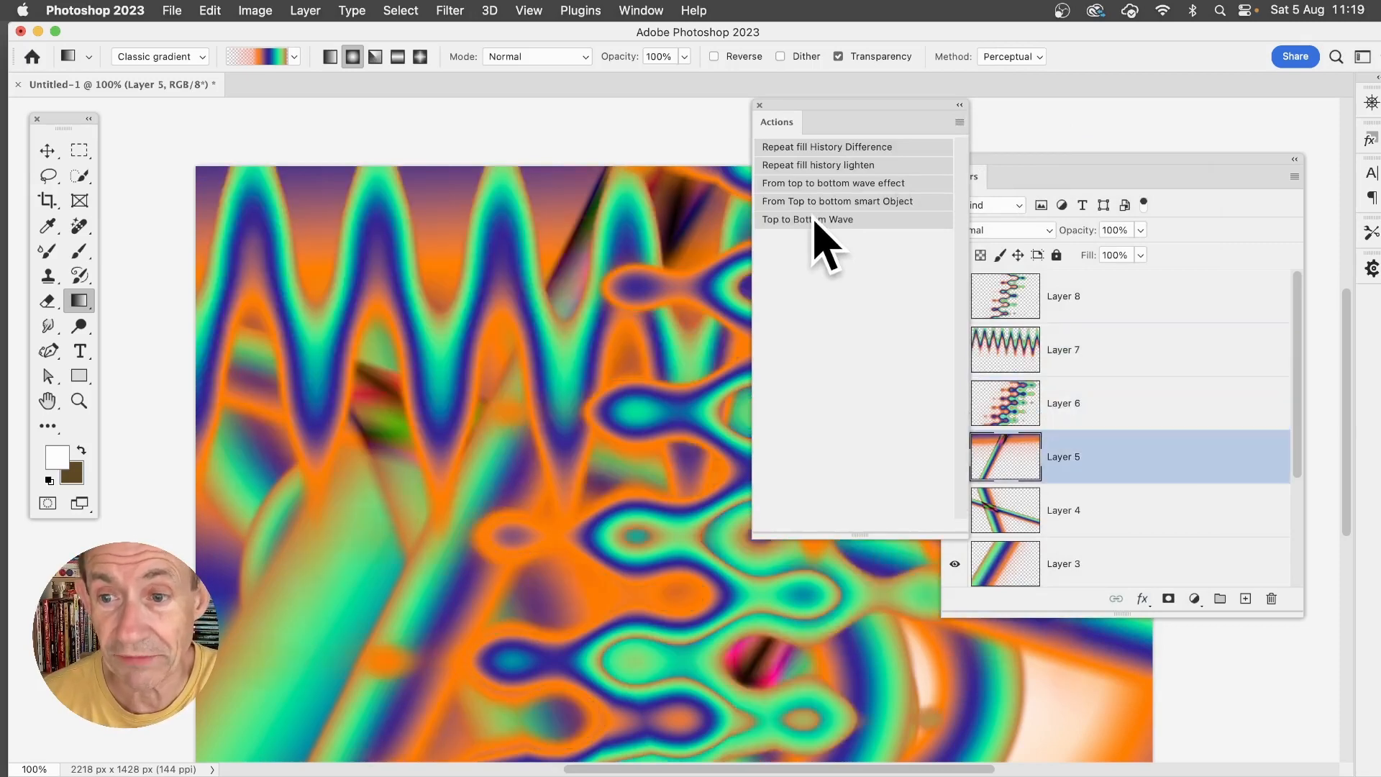
left_click(815, 221)
left_click(815, 220)
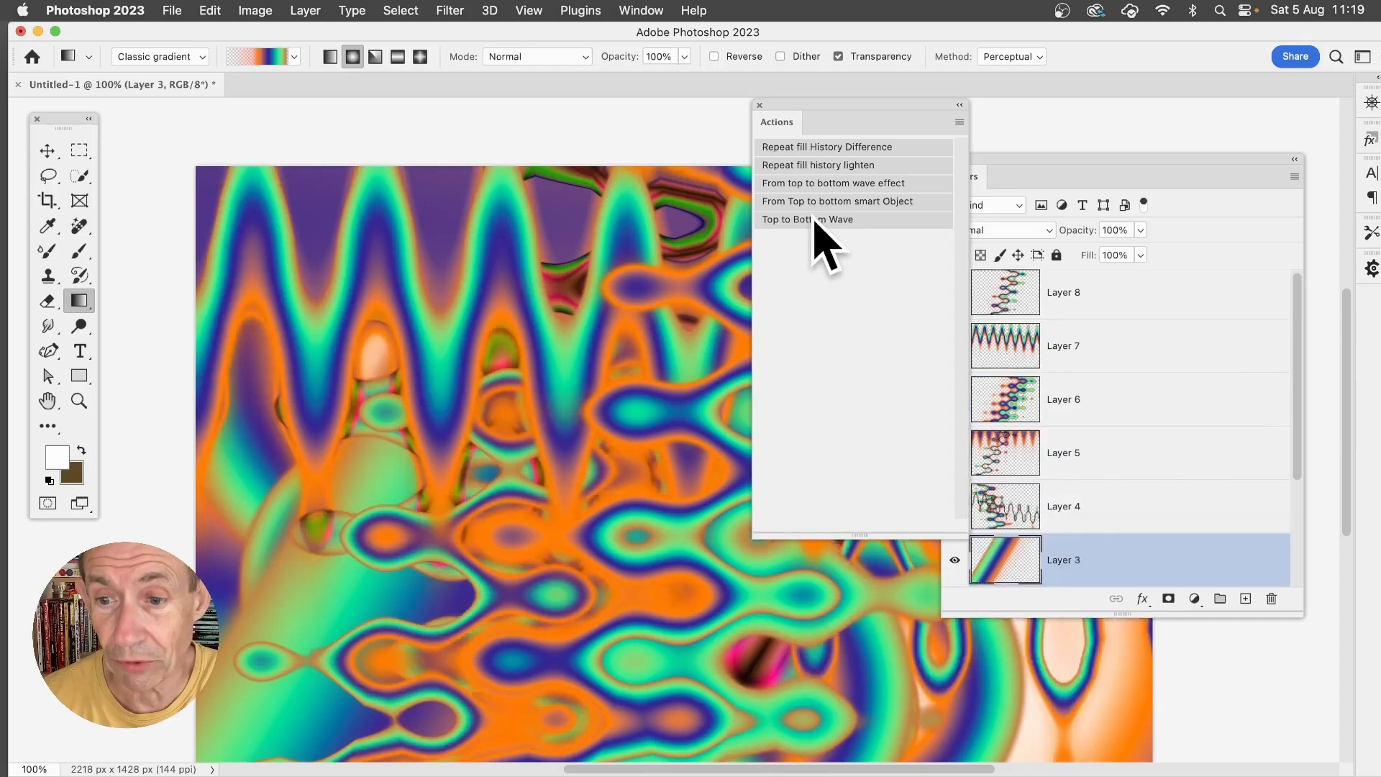
left_click(815, 220)
left_click(816, 220)
left_click(815, 220)
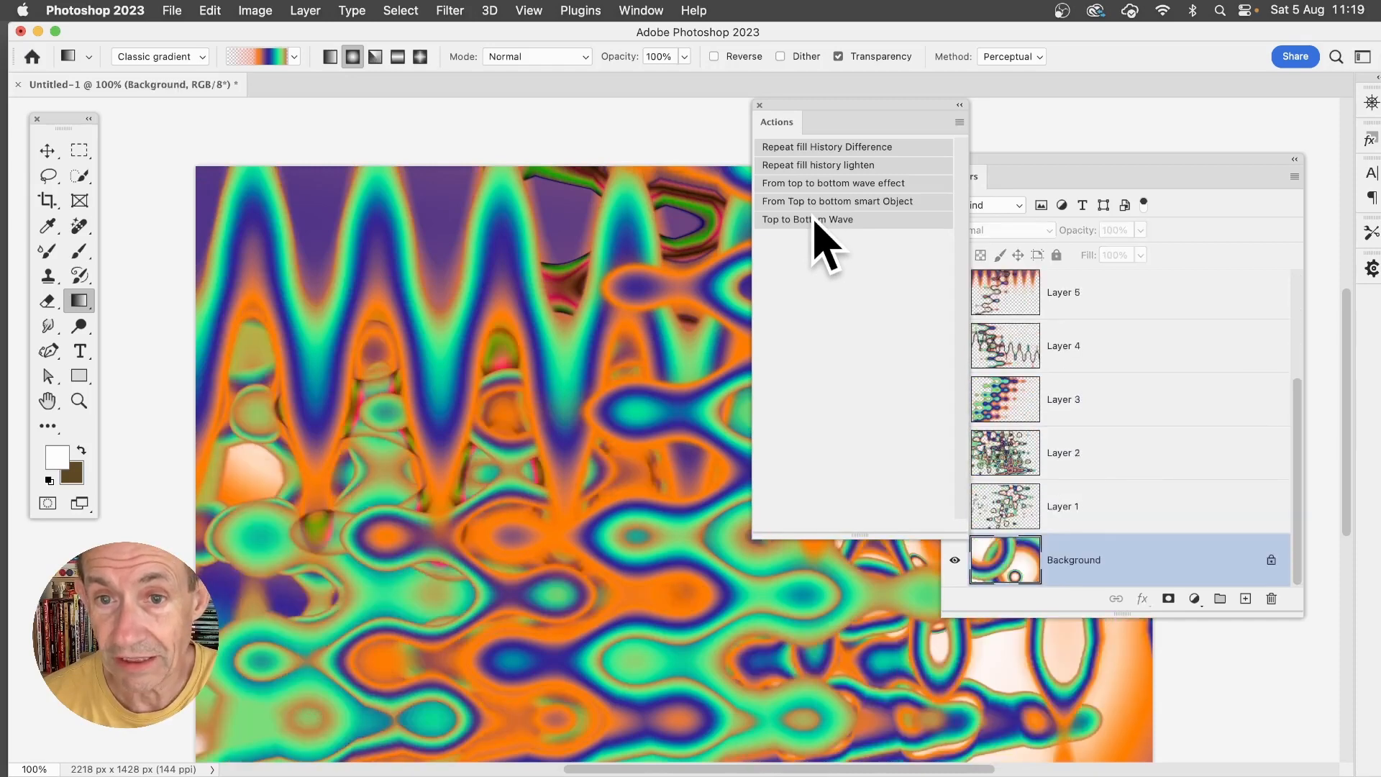
left_click(815, 220)
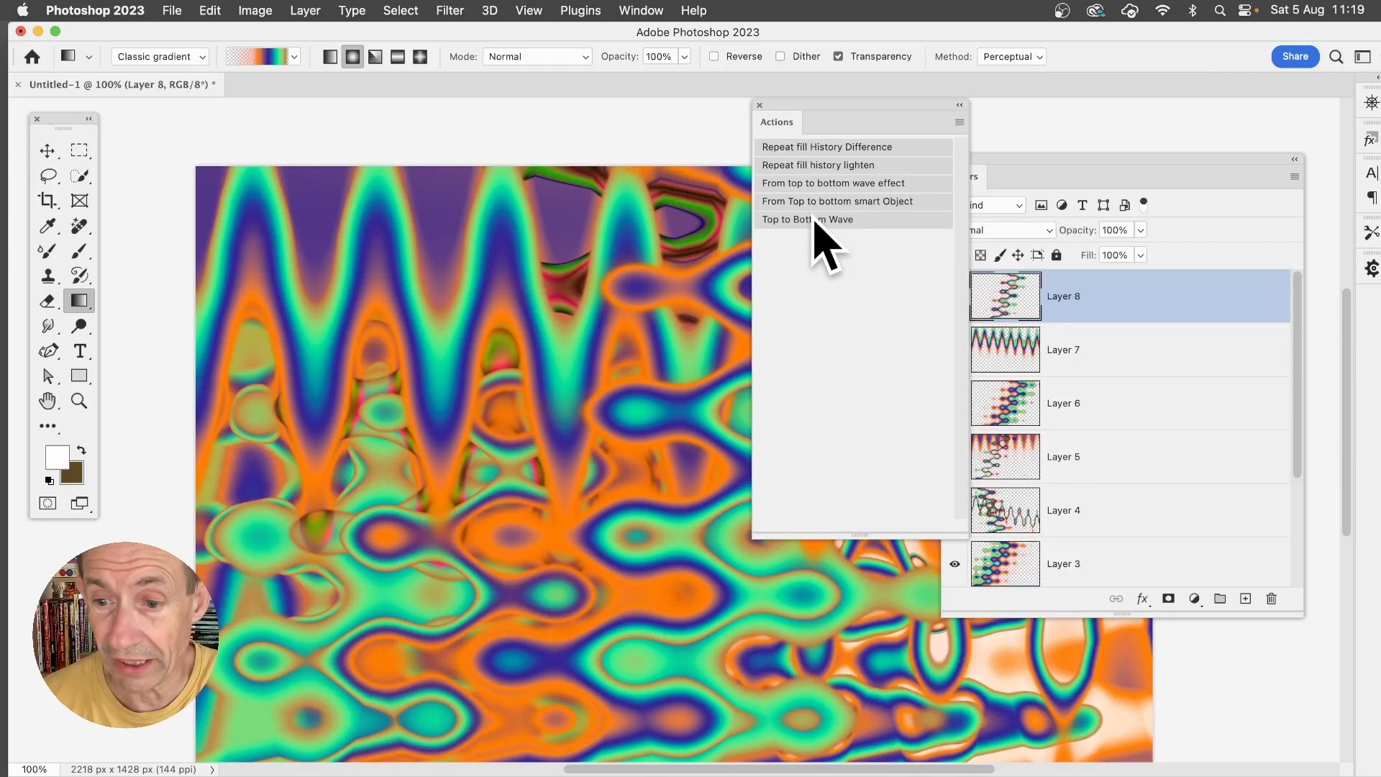
Check the distorted layer stack and run Top to Bottom Wave again from Layer 8 down to Layer 1.
left_click_drag(1302, 308, 1310, 565)
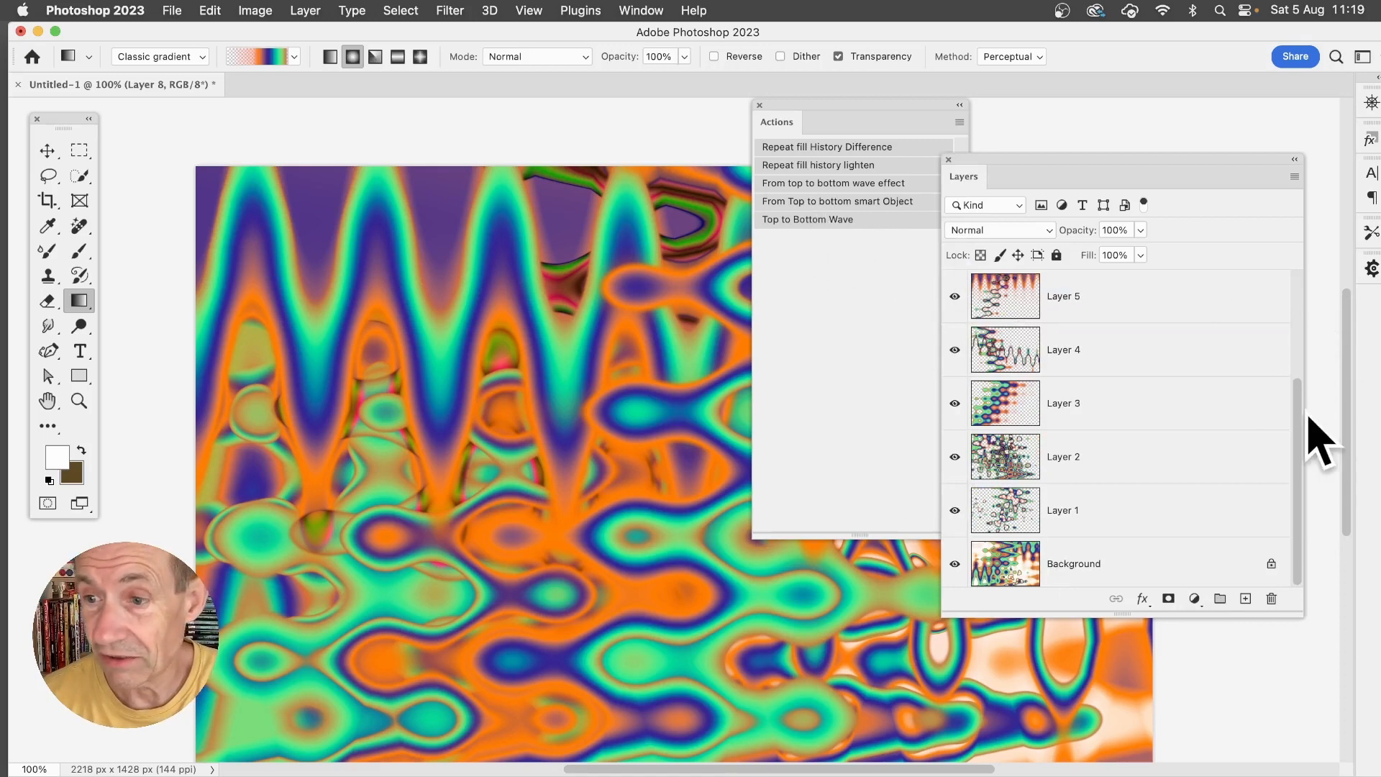
left_click_drag(1298, 441, 1295, 316)
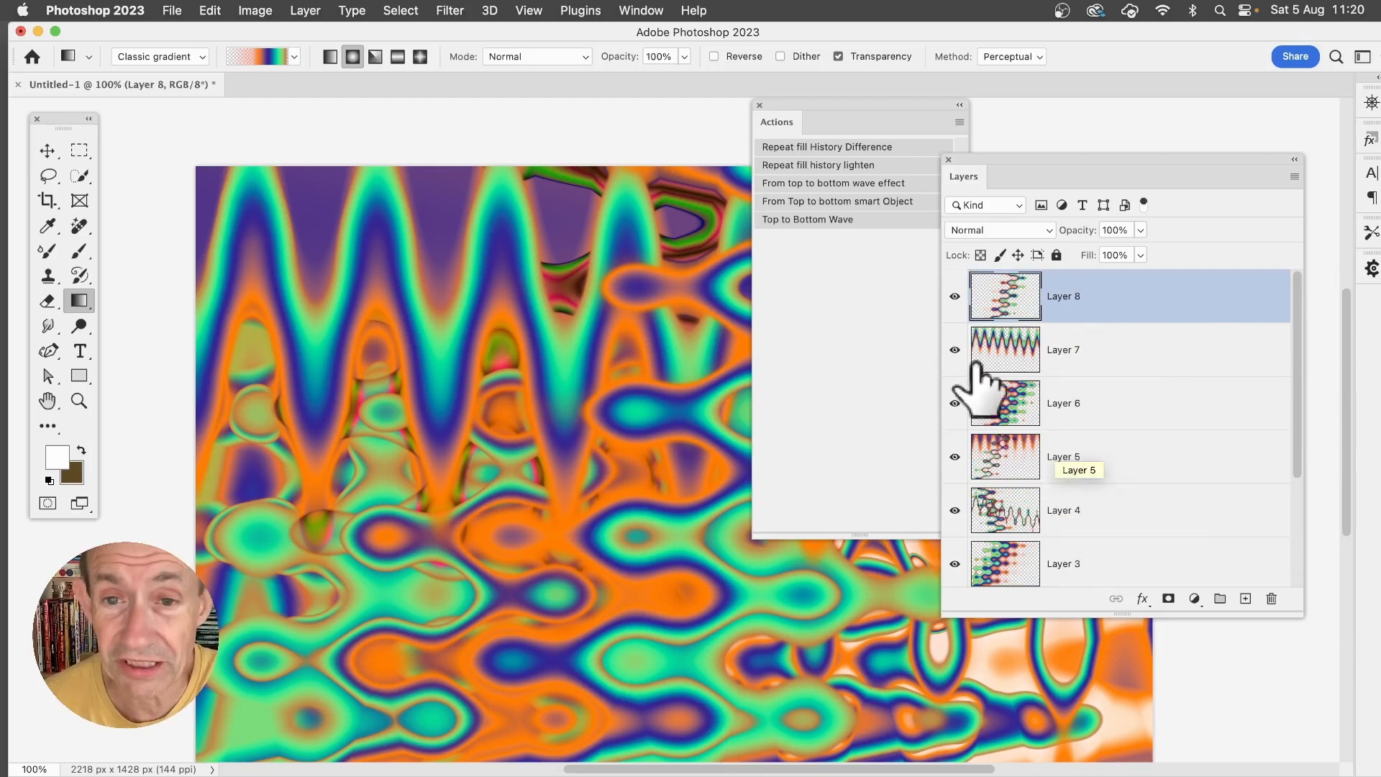
left_click(838, 220)
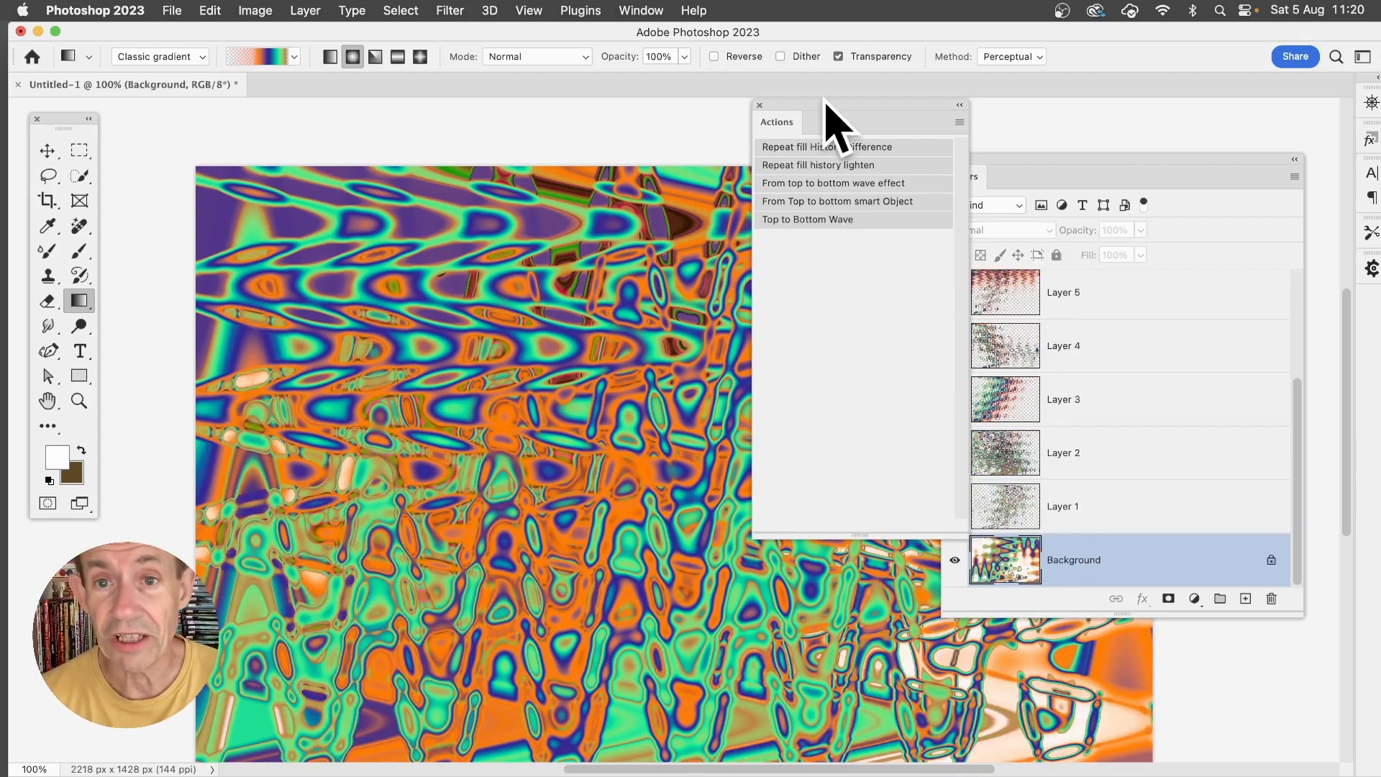
Flatten the image and run the Top to Bottom Wave action twice on the flattened Background.
left_click_drag(820, 103, 1155, 120)
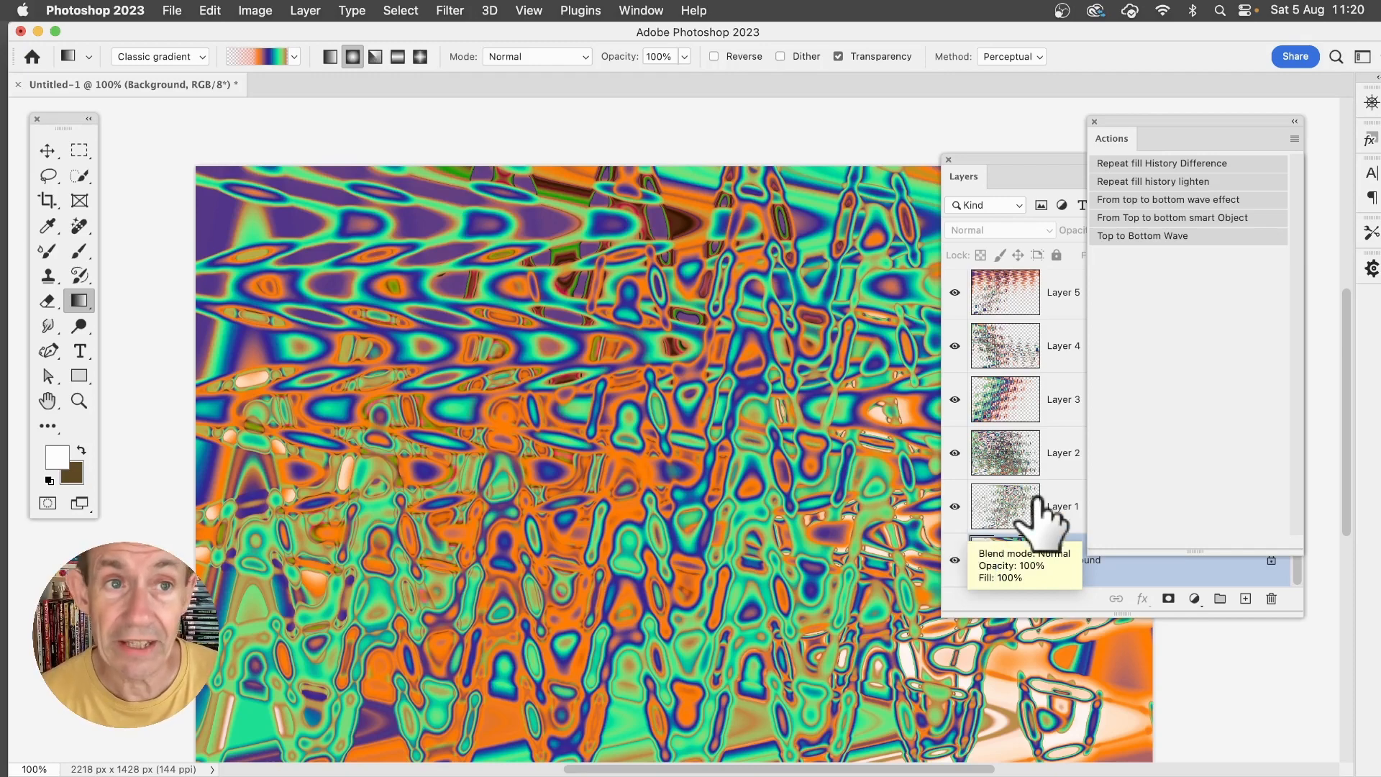
left_click(315, 9)
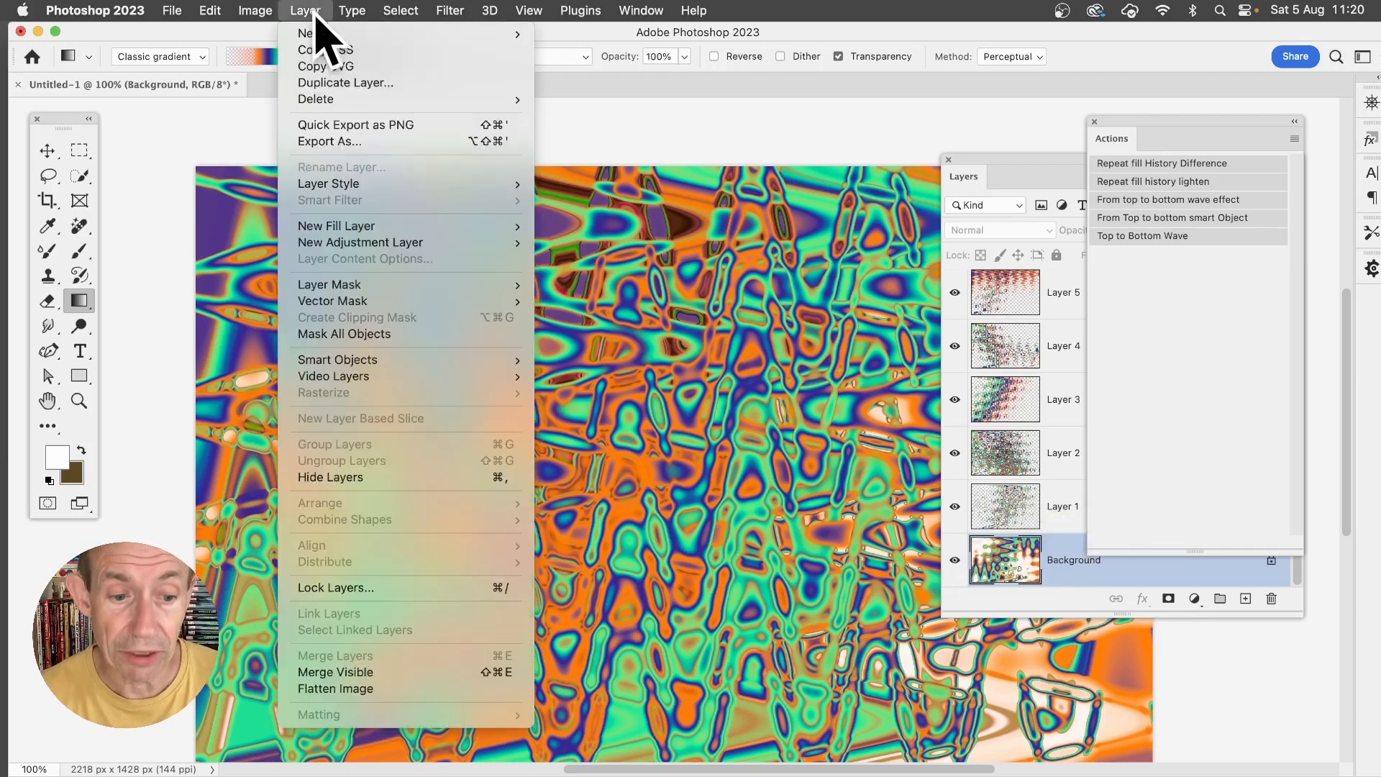
left_click(363, 688)
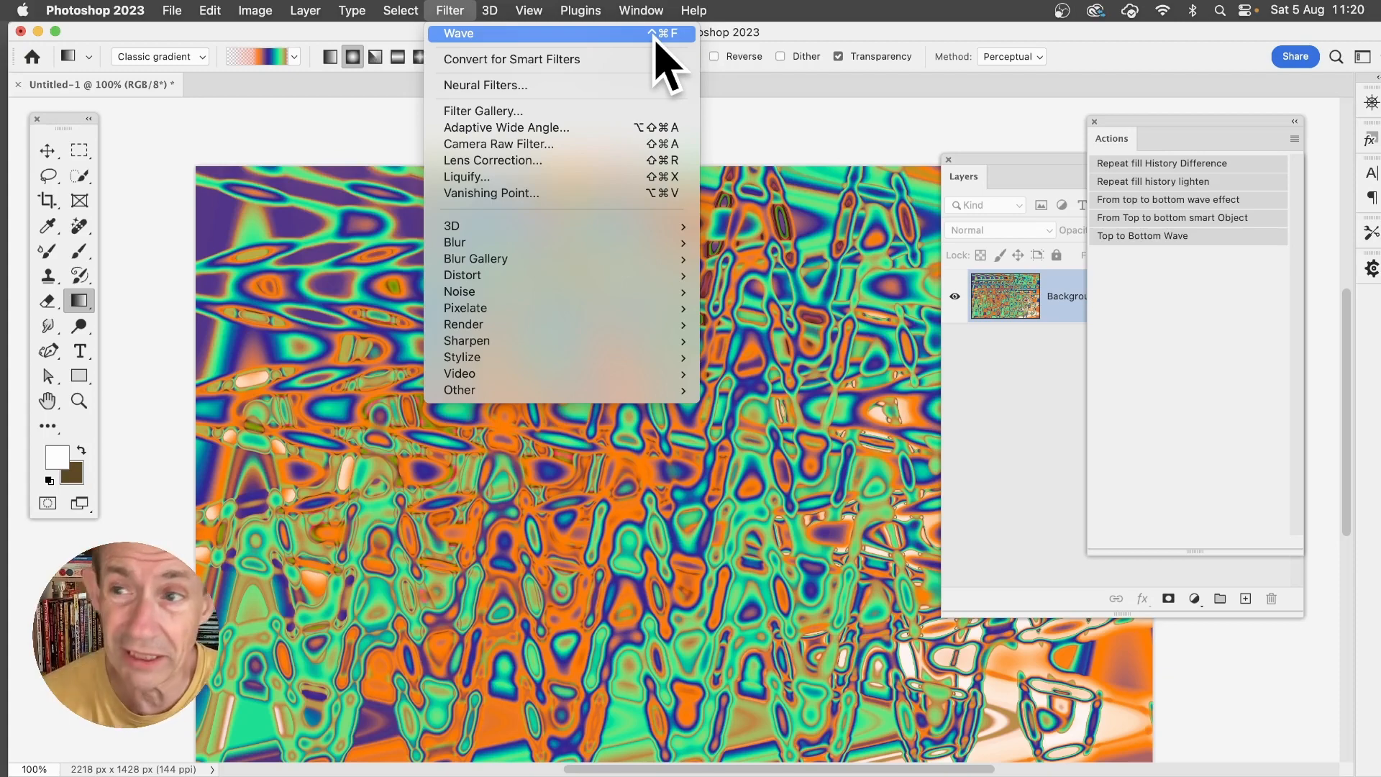
left_click(1143, 235)
left_click(1153, 236)
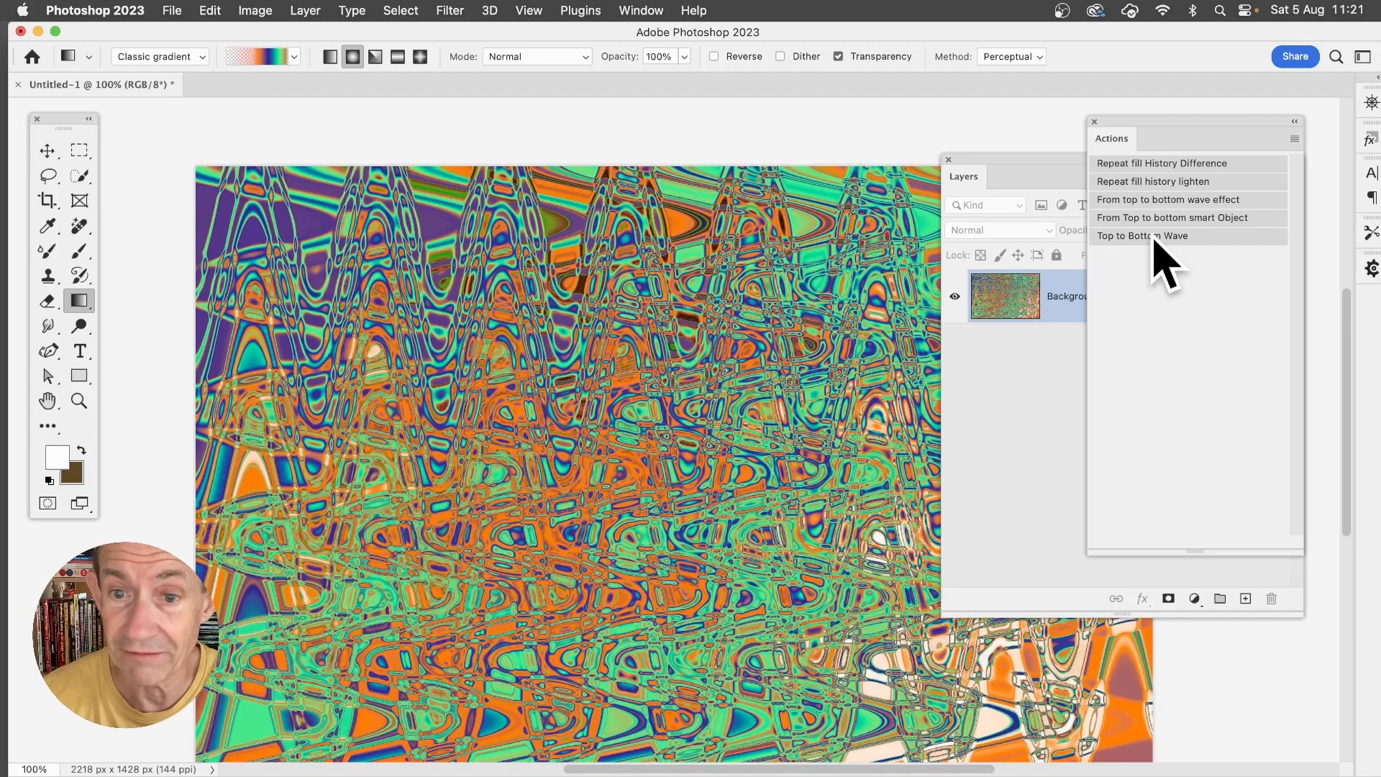